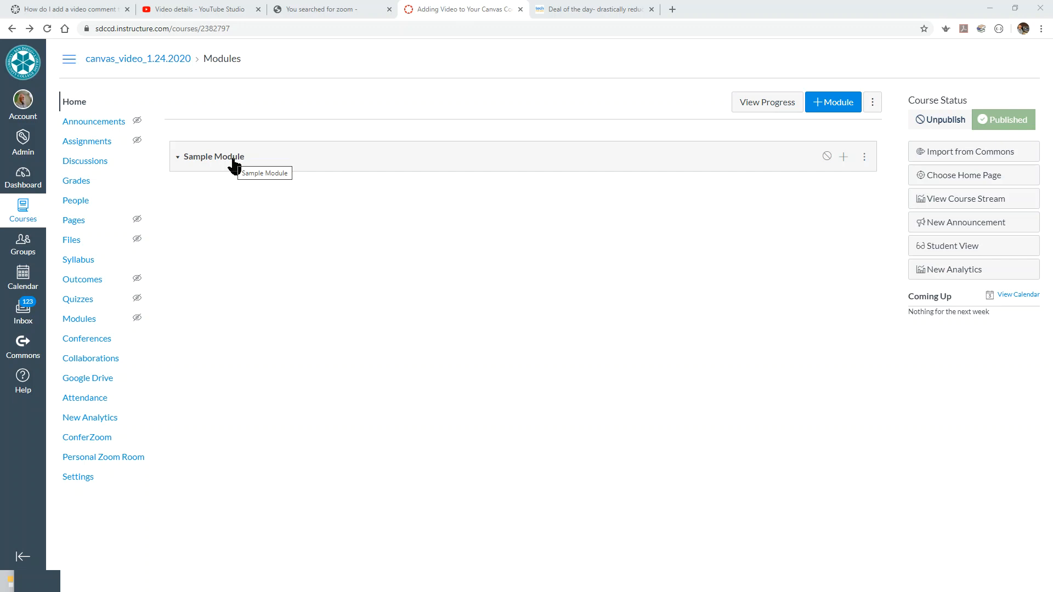
# - Start adding an item to Sample Module and set its type to External URL
pyautogui.click(844, 159)
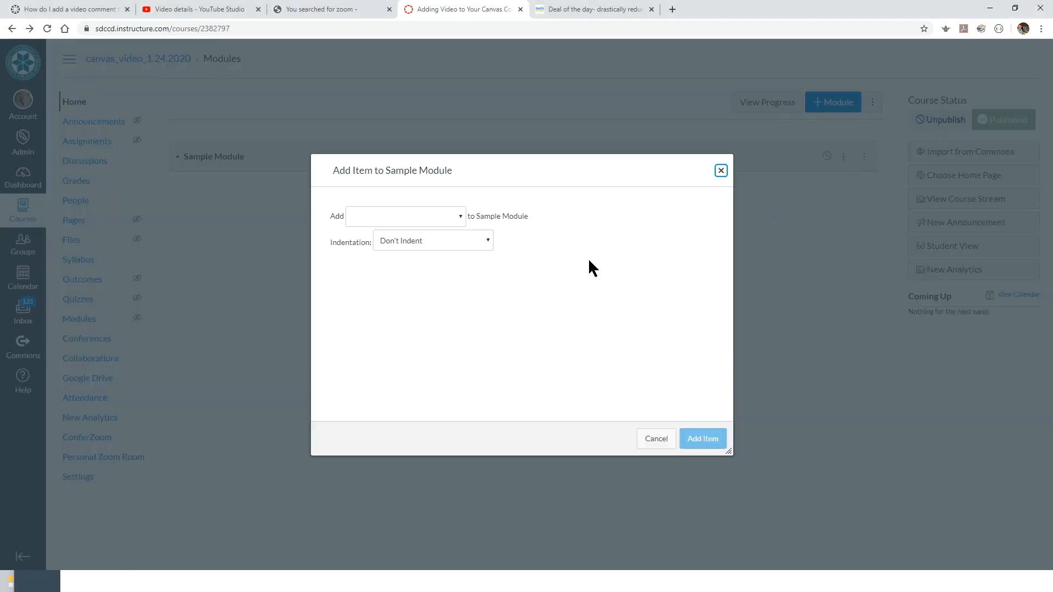
pyautogui.click(461, 217)
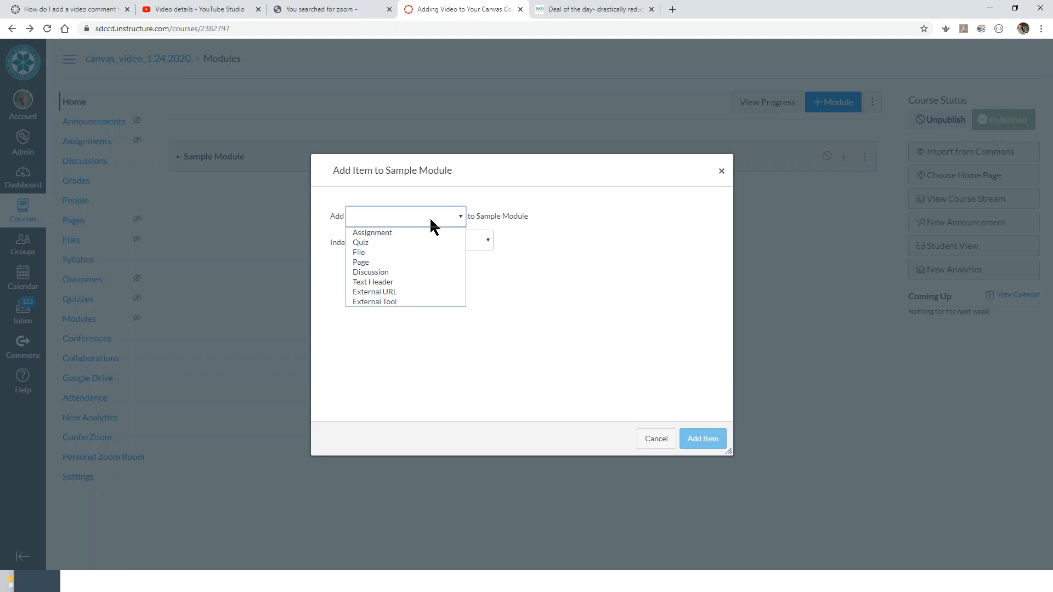
pyautogui.click(396, 292)
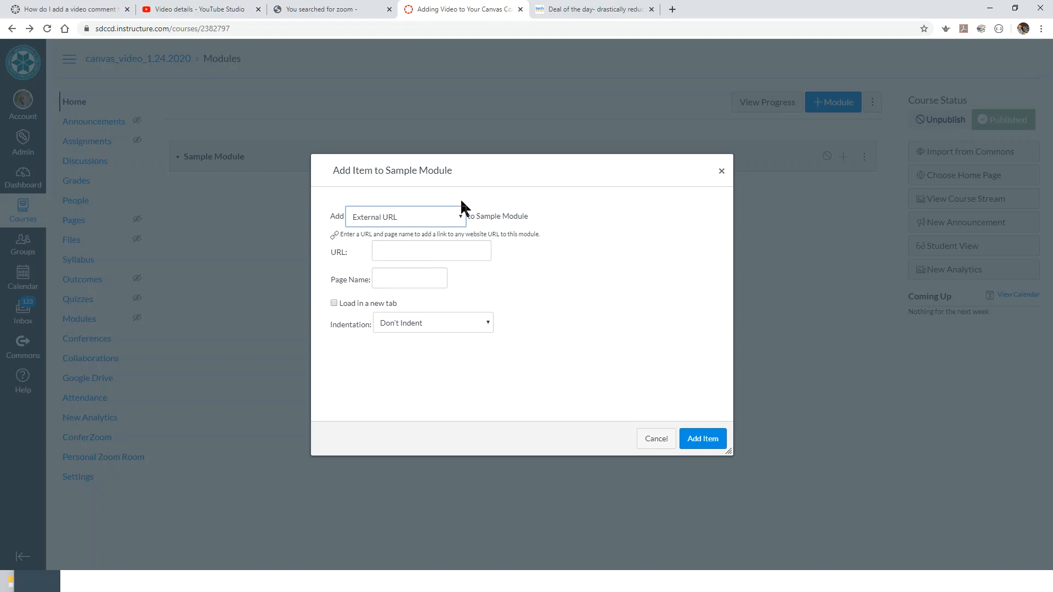
# - Switch to YouTube Studio, open the details of the video "Online Learning Q&A 3/21/2020" and copy its video link
pyautogui.click(218, 14)
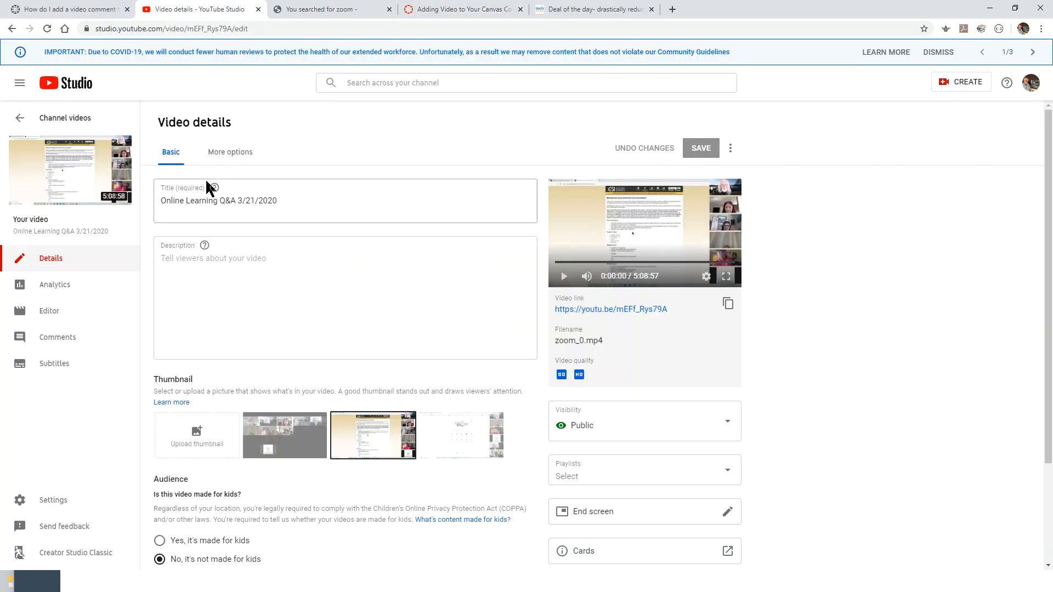
pyautogui.click(21, 119)
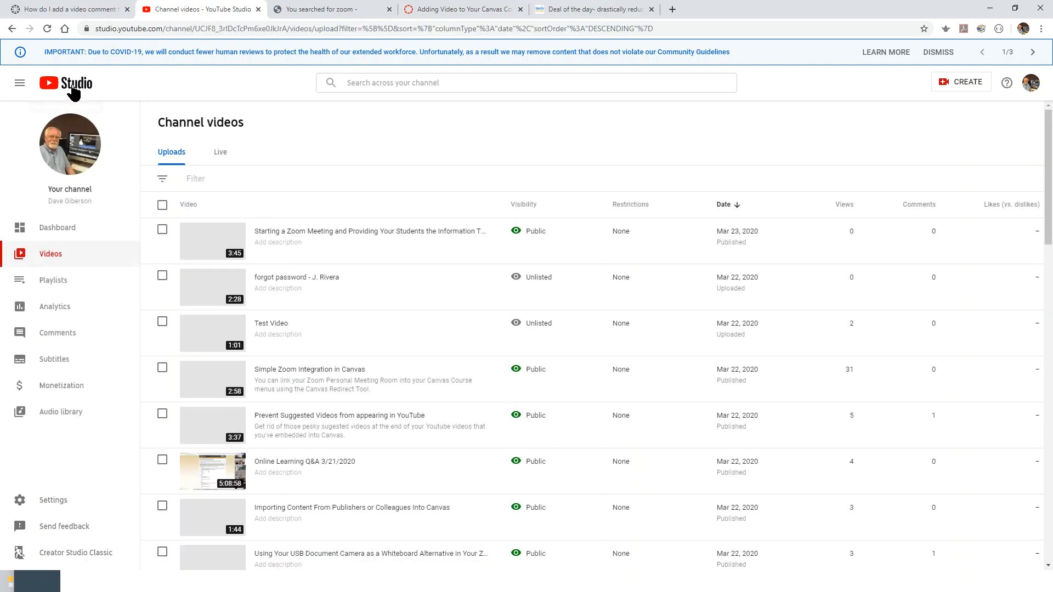
pyautogui.moveTo(318, 326)
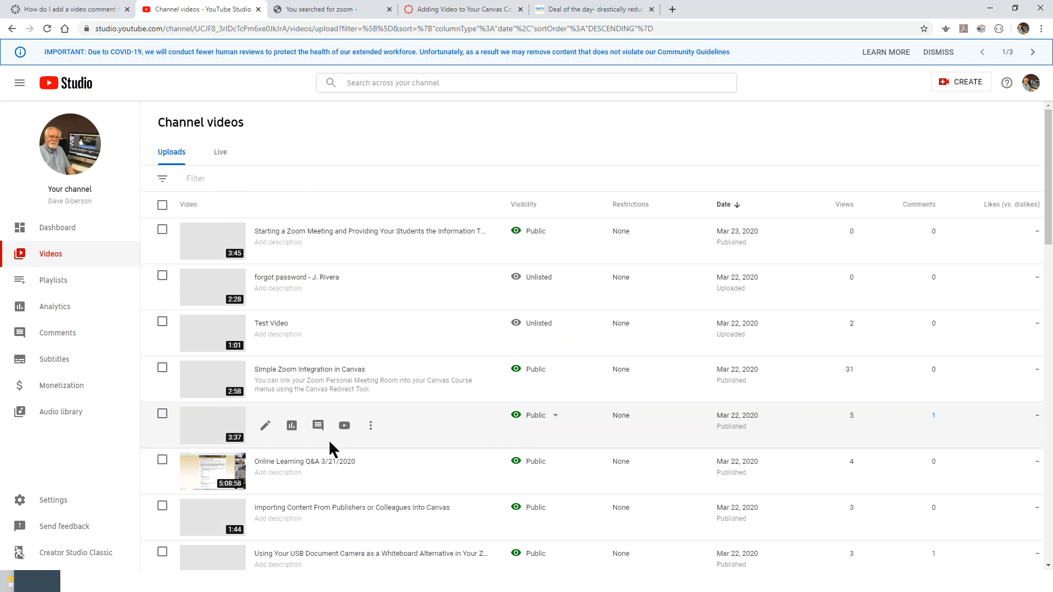
pyautogui.moveTo(296, 474)
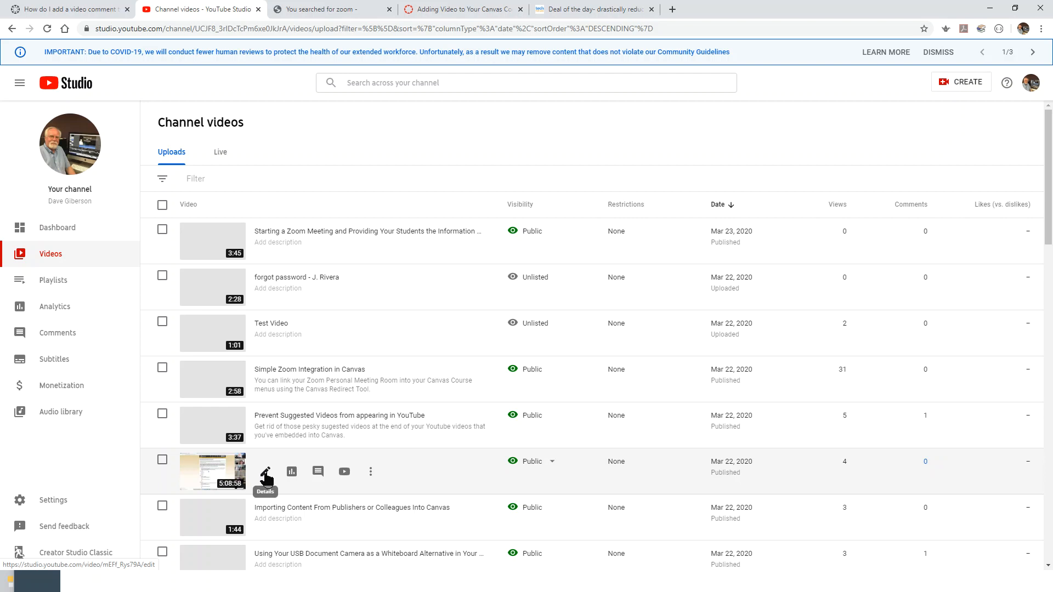
pyautogui.click(266, 472)
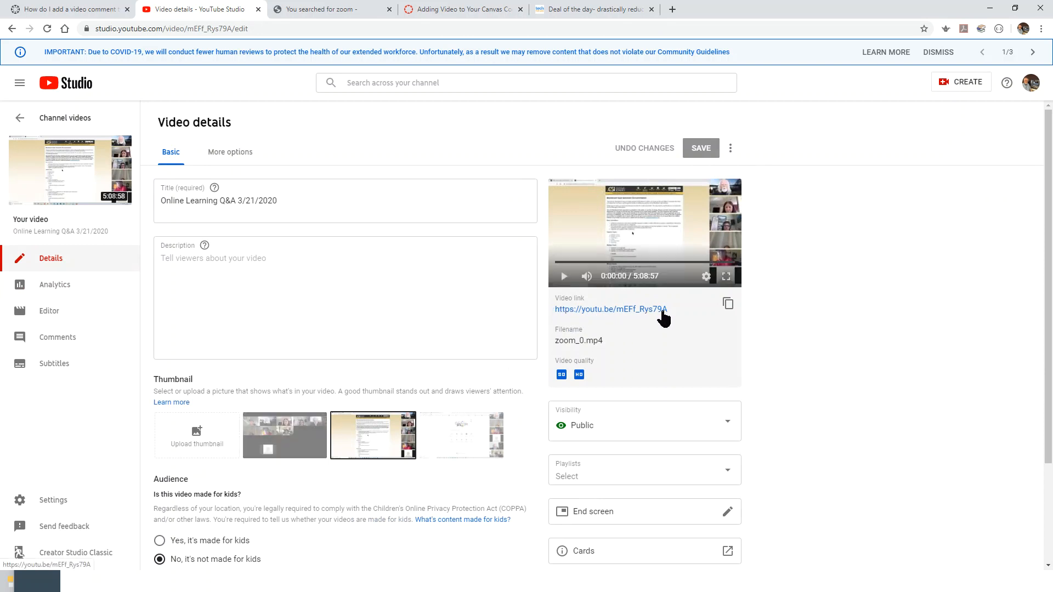
pyautogui.click(727, 305)
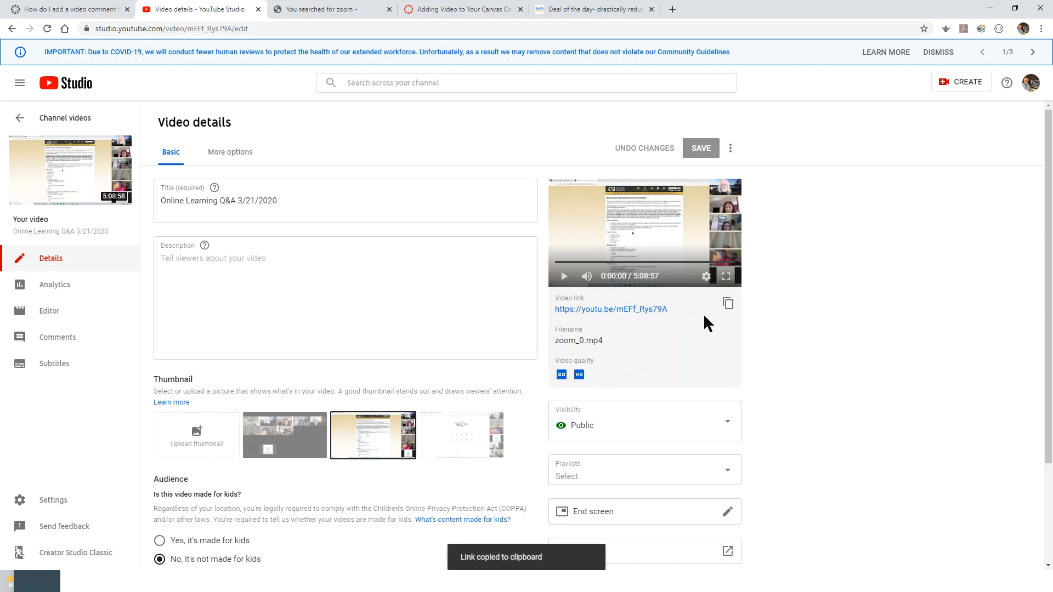
pyautogui.click(469, 9)
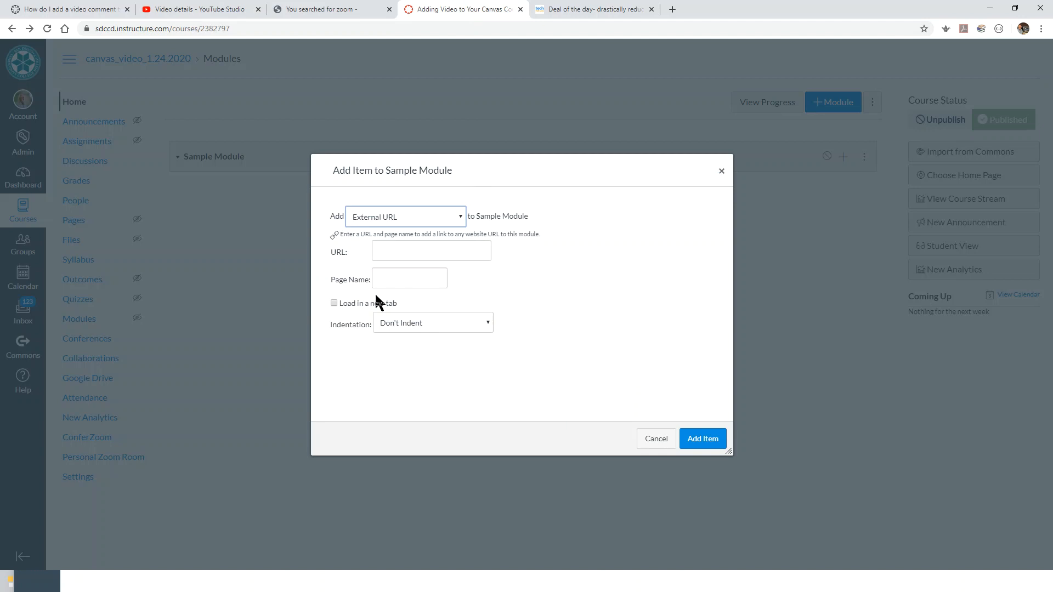
pyautogui.click(382, 252)
pyautogui.rightClick(385, 254)
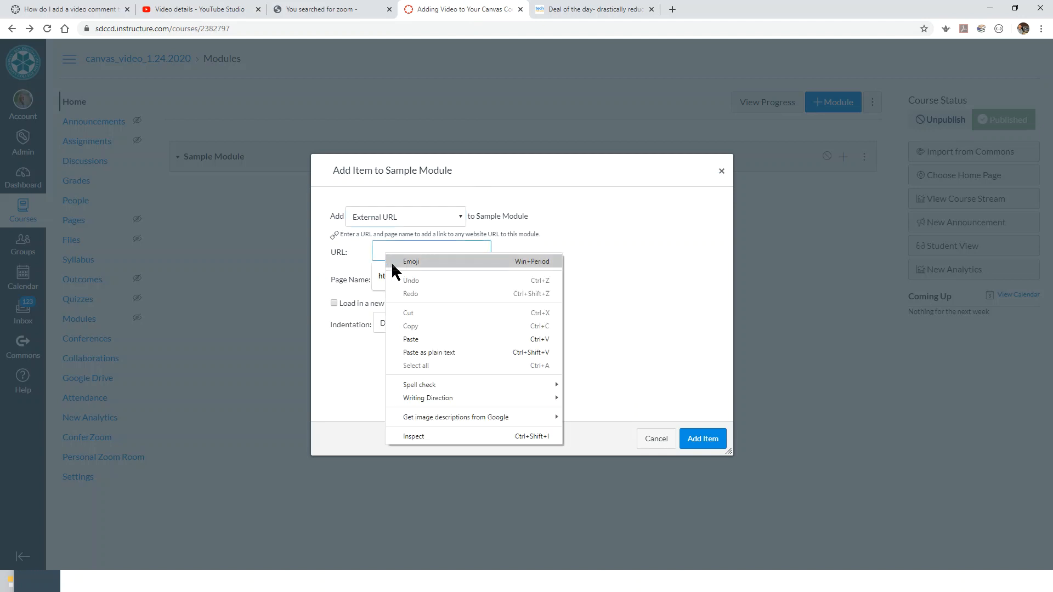
pyautogui.click(411, 339)
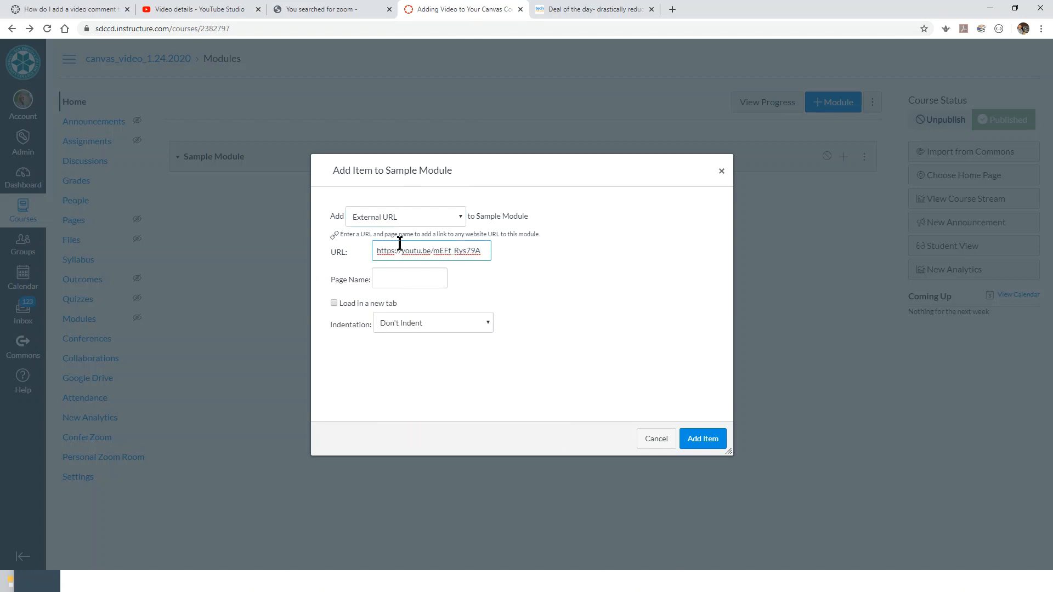
pyautogui.click(391, 278)
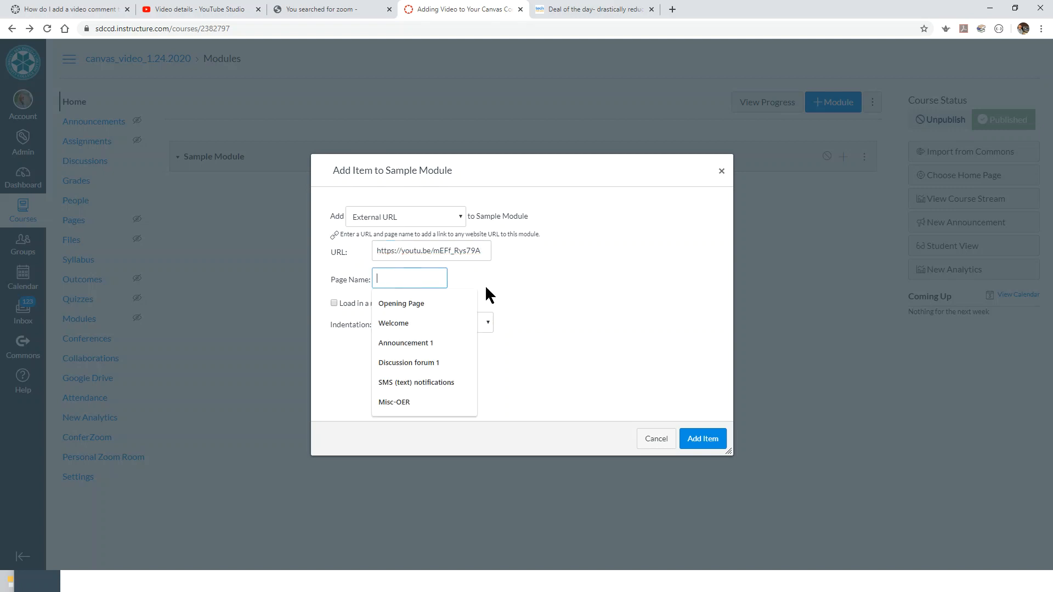
pyautogui.write('My Vide')
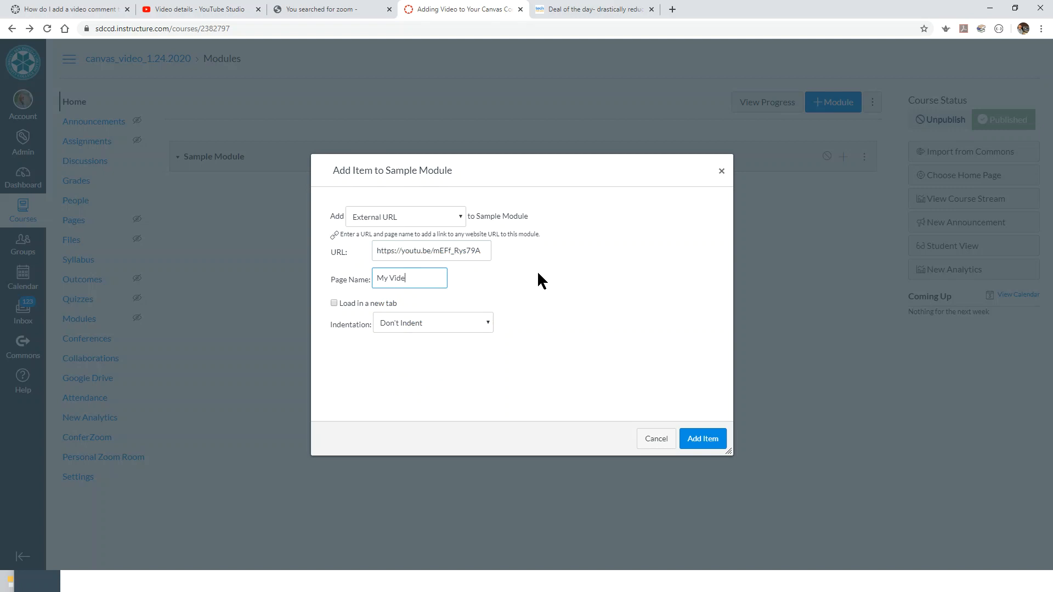
pyautogui.write('o')
pyautogui.click(334, 304)
pyautogui.click(703, 440)
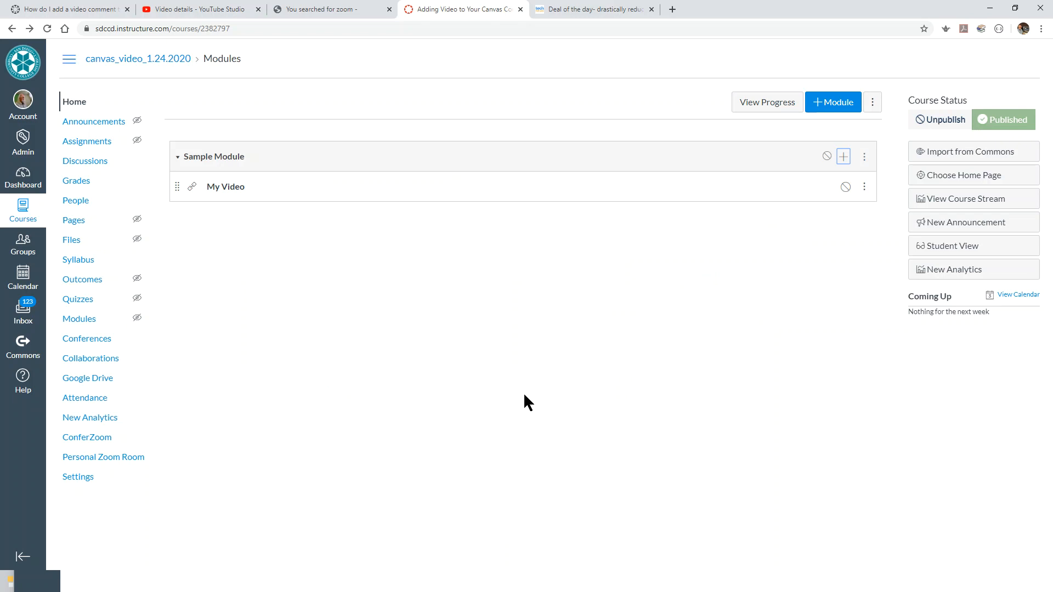
# - Open the My Video module item in a new window and pause the video's playback
pyautogui.click(232, 191)
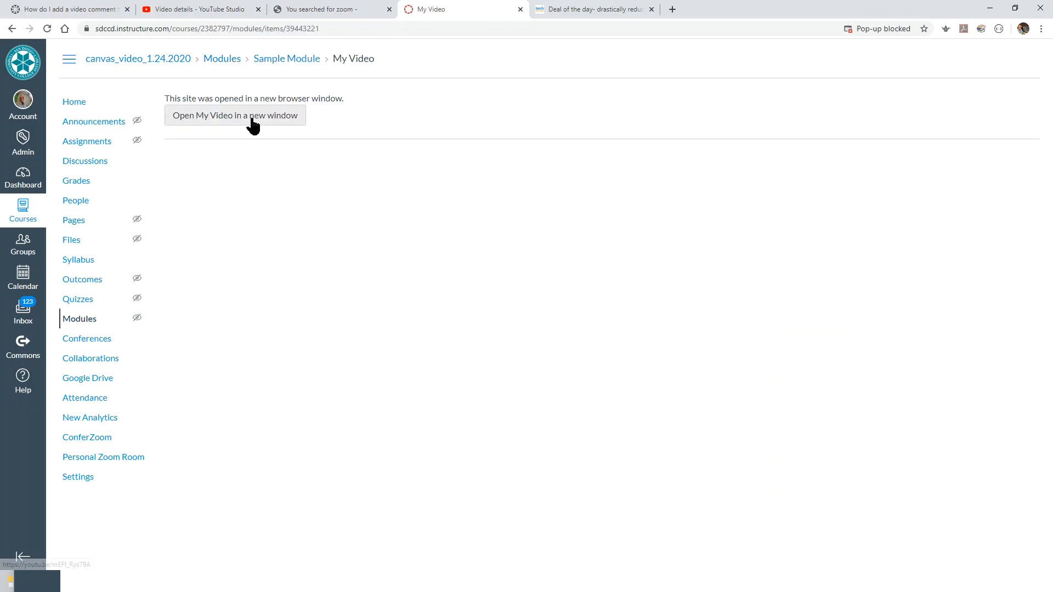
pyautogui.click(252, 119)
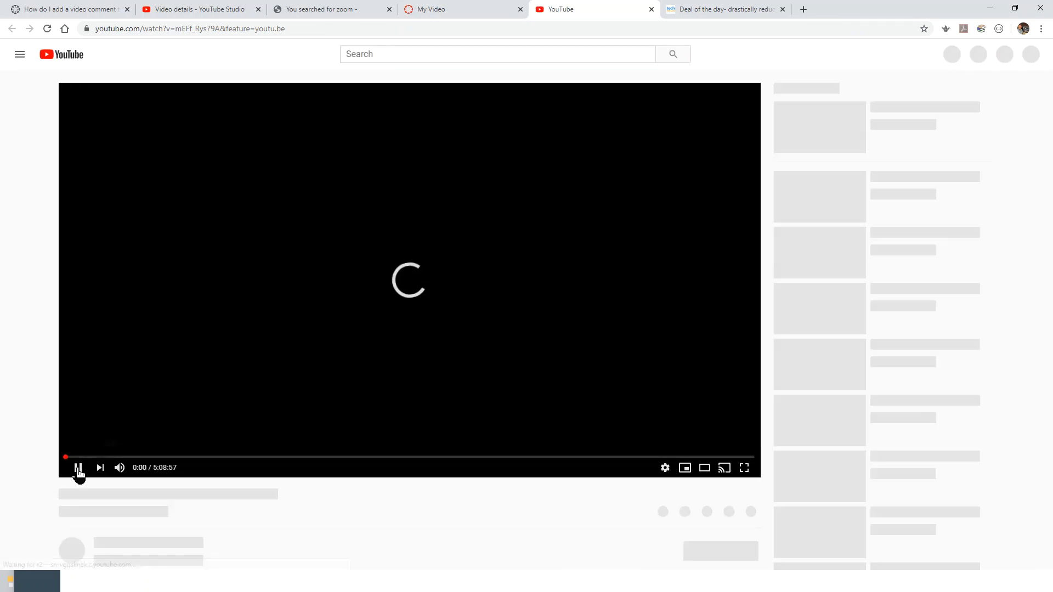
pyautogui.click(74, 469)
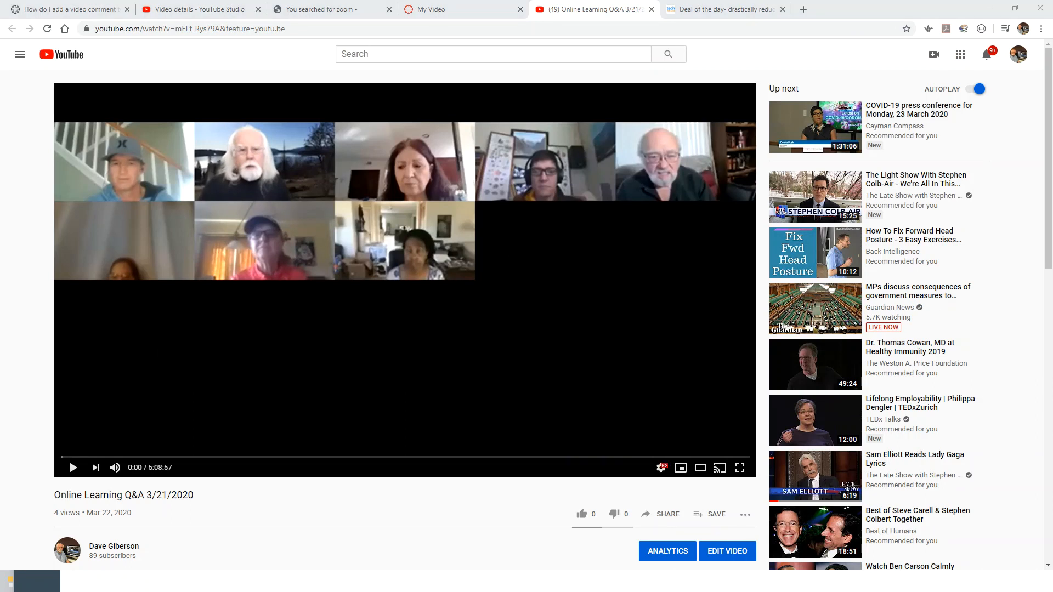
# - Return to the Canvas course's modules and choose a new page as the next item for Sample Module
pyautogui.click(469, 12)
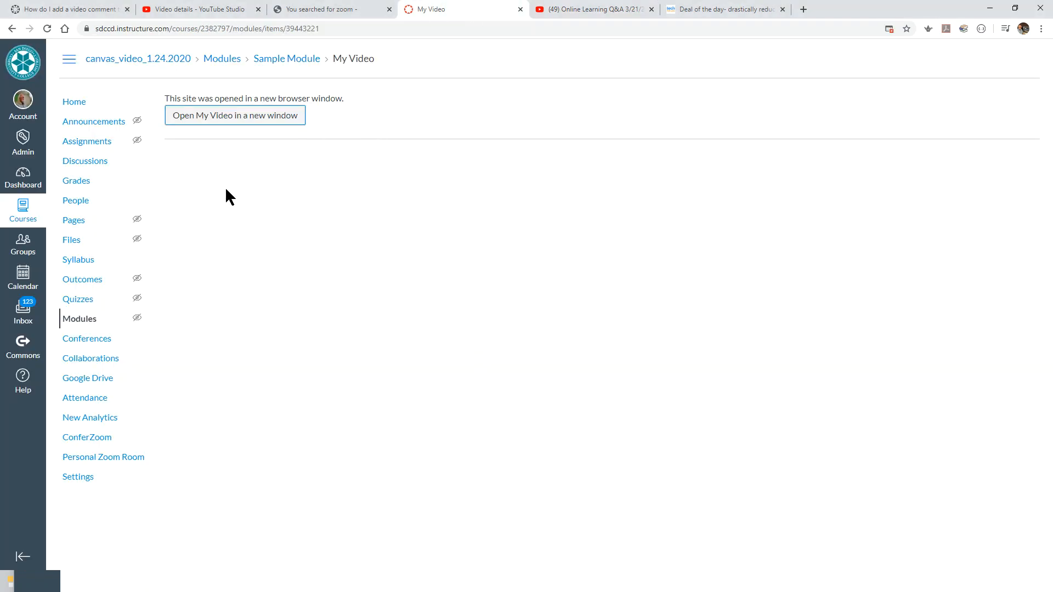
pyautogui.click(83, 324)
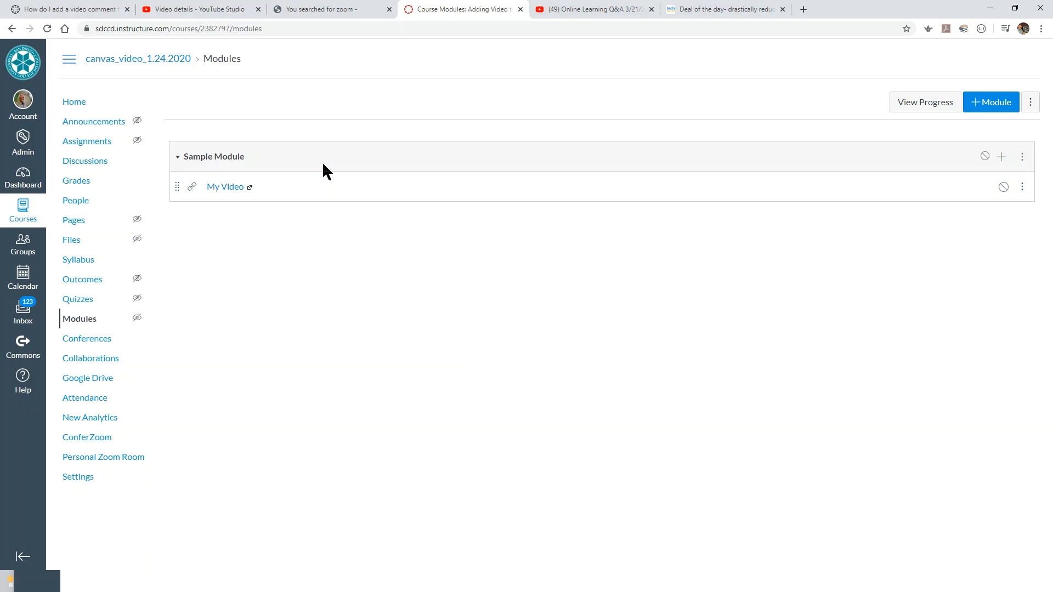
pyautogui.click(1001, 157)
pyautogui.click(392, 214)
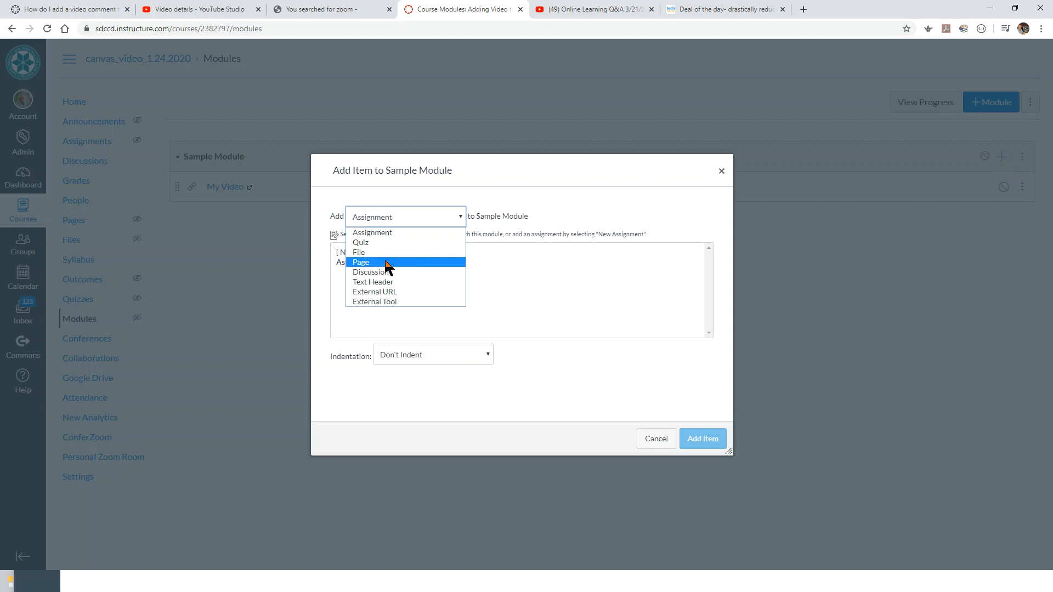
pyautogui.click(386, 263)
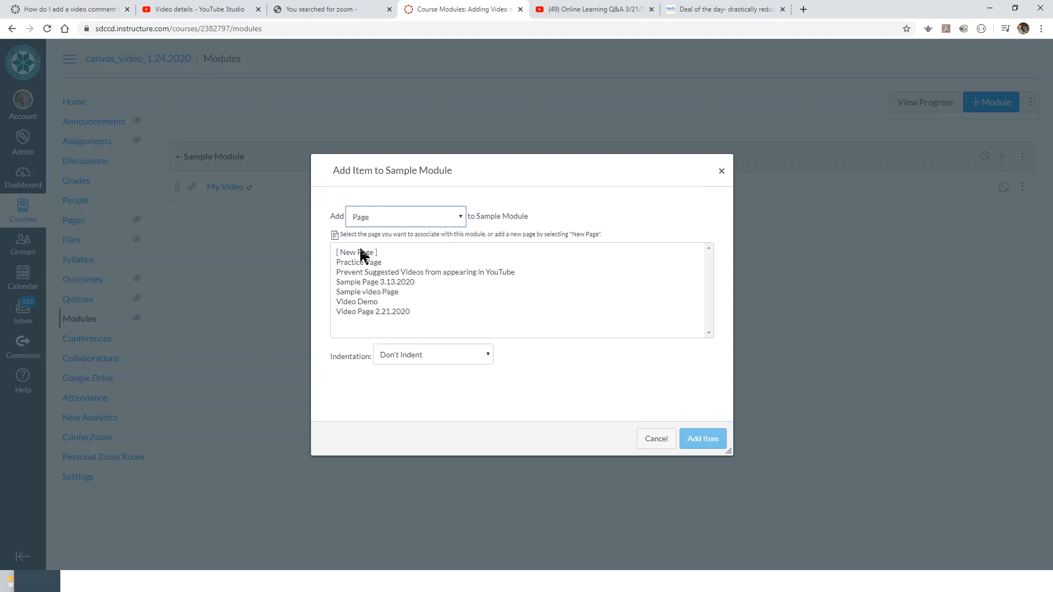
pyautogui.click(372, 254)
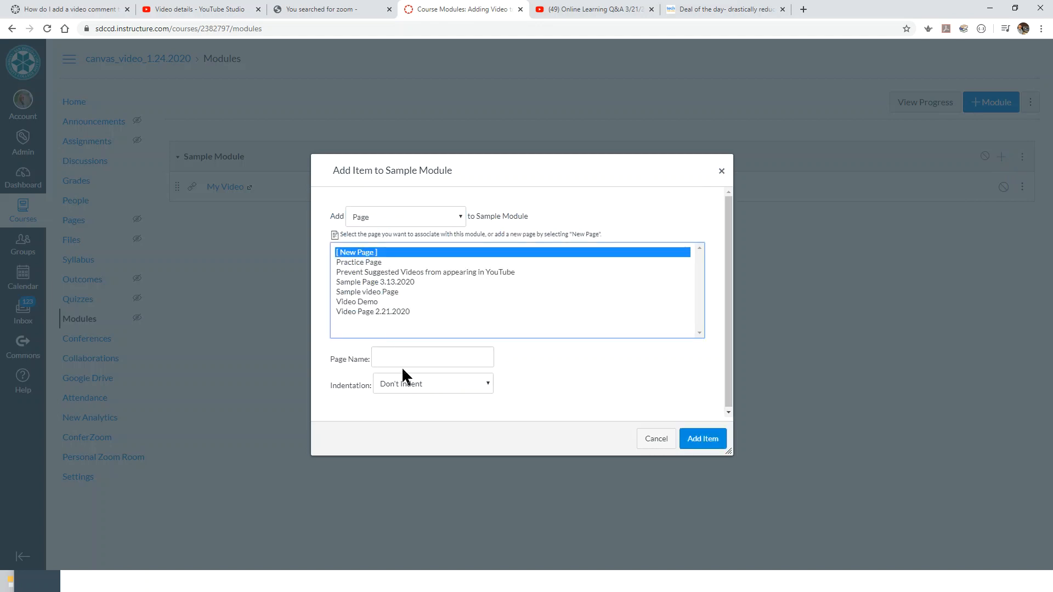
# - Name the new page "Video Page" and add it to Sample Module
pyautogui.click(390, 358)
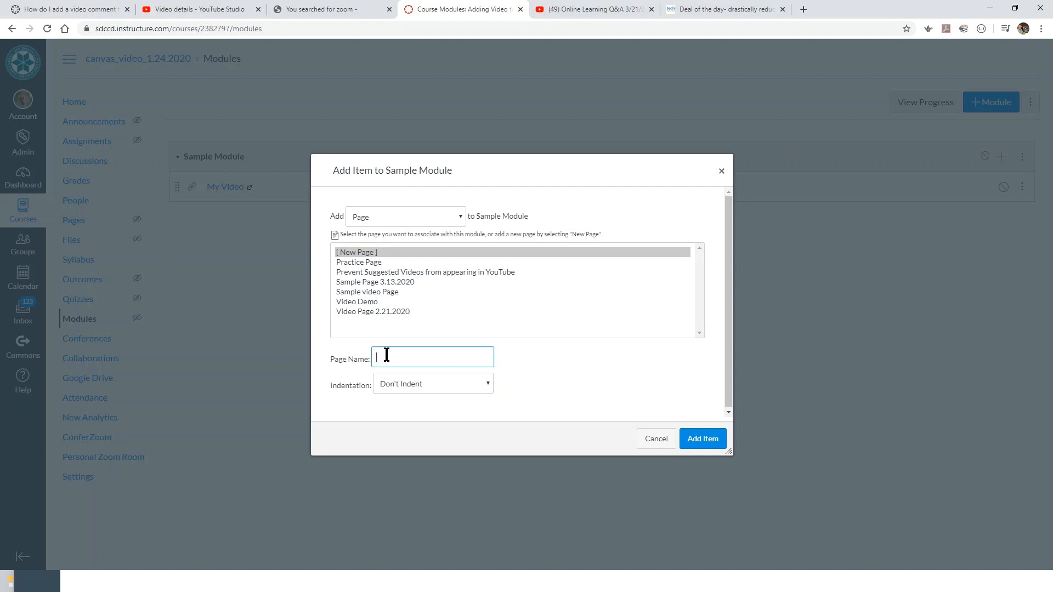
pyautogui.write('Video PaGE')
pyautogui.press('BackSpace')
pyautogui.press('BackSpace')
pyautogui.write('GE')
pyautogui.press('BackSpace')
pyautogui.press('BackSpace')
pyautogui.write('ge')
pyautogui.click(703, 444)
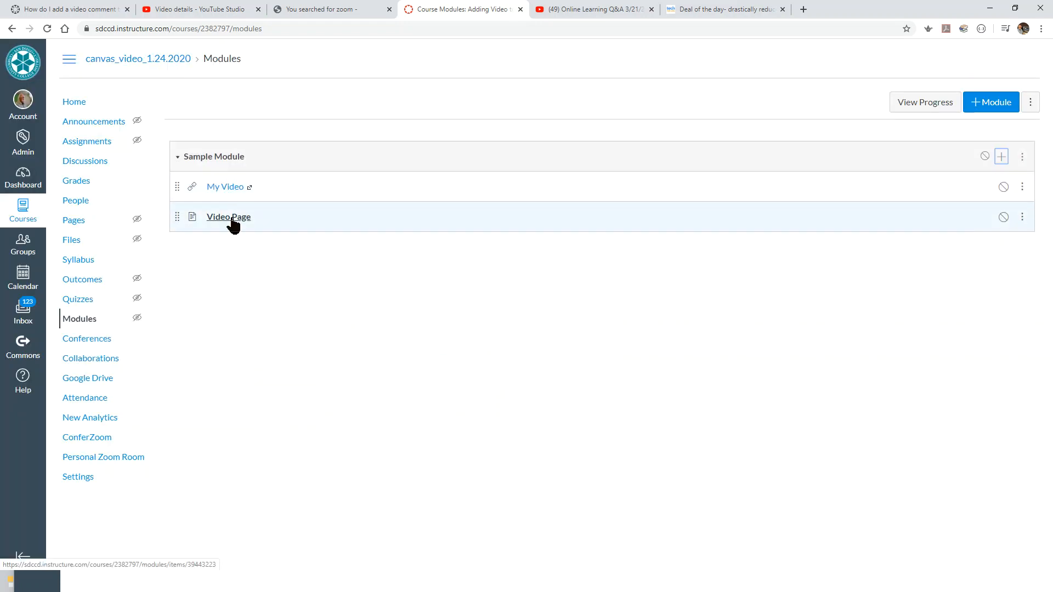
# - Open Video Page for editing and enter the text "This is my video." in its body
pyautogui.click(234, 219)
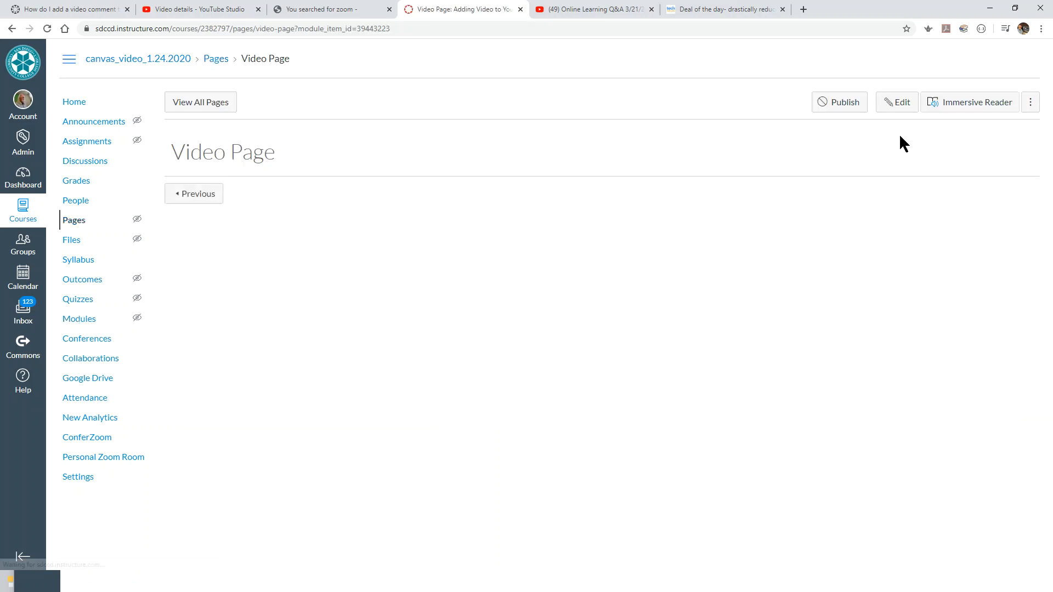
pyautogui.click(896, 106)
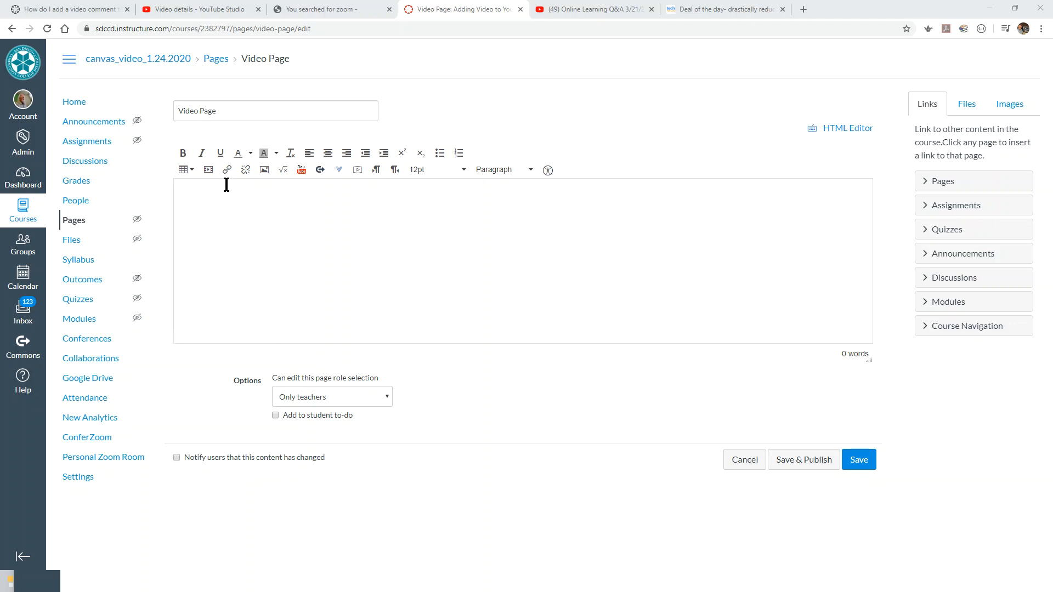
pyautogui.click(195, 190)
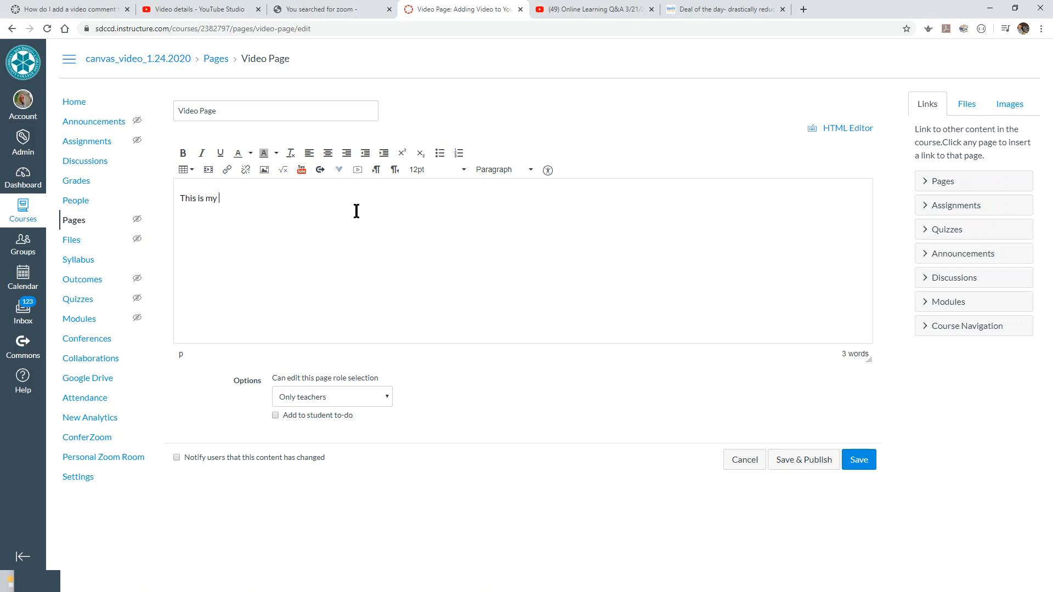
pyautogui.write('This is my video.')
pyautogui.moveTo(242, 198); pyautogui.dragTo(180, 197)
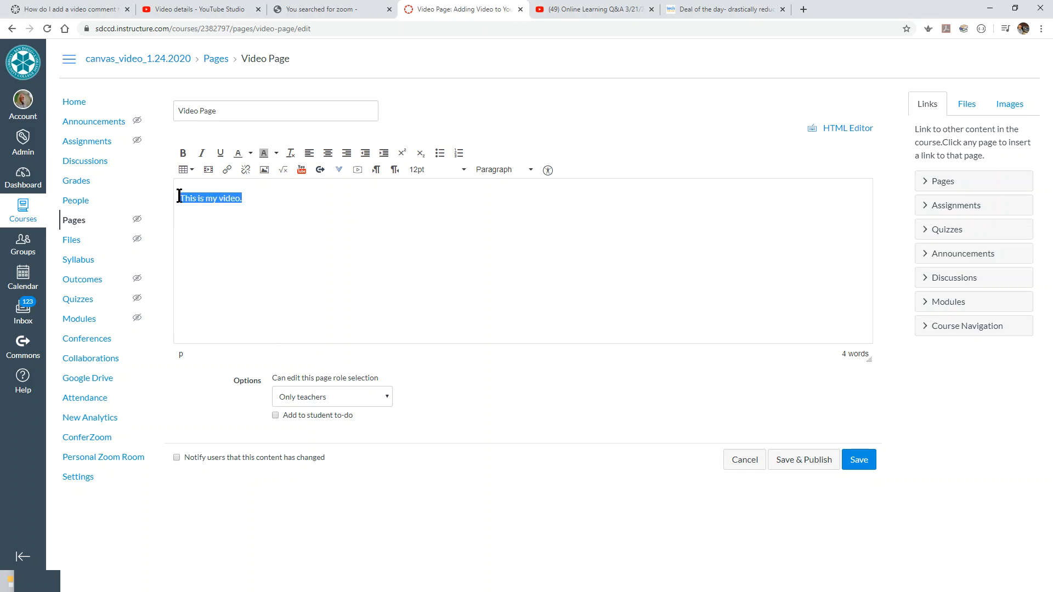
pyautogui.click(227, 173)
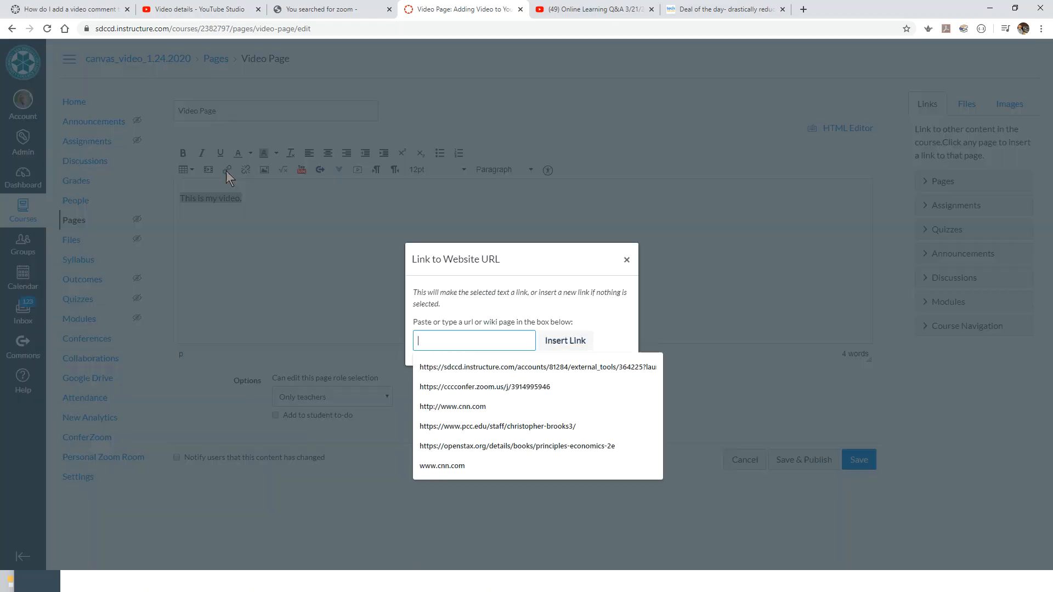
pyautogui.rightClick(431, 344)
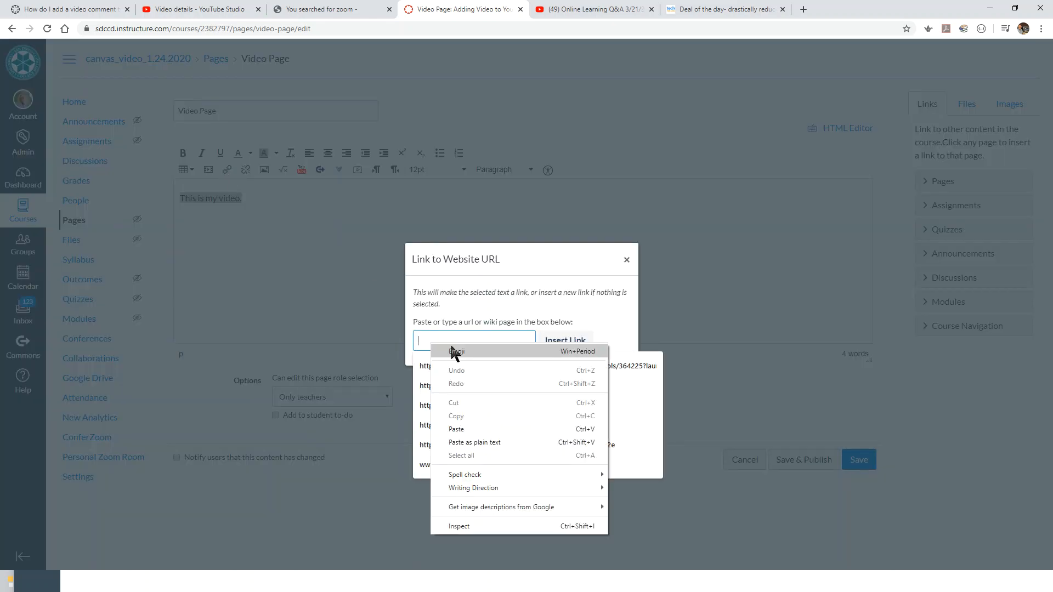
pyautogui.click(462, 428)
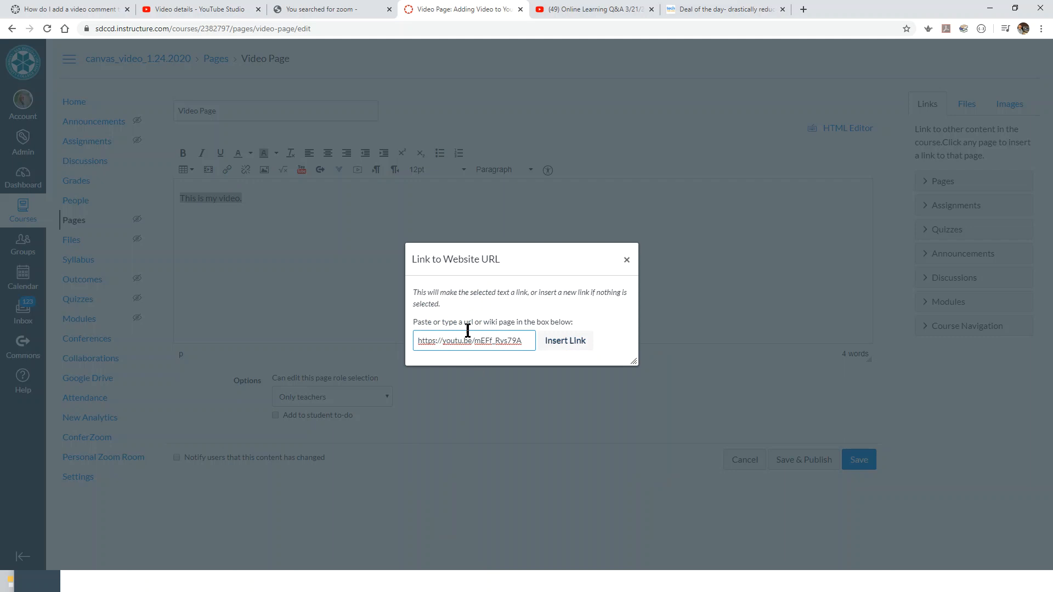
pyautogui.click(559, 342)
pyautogui.click(455, 258)
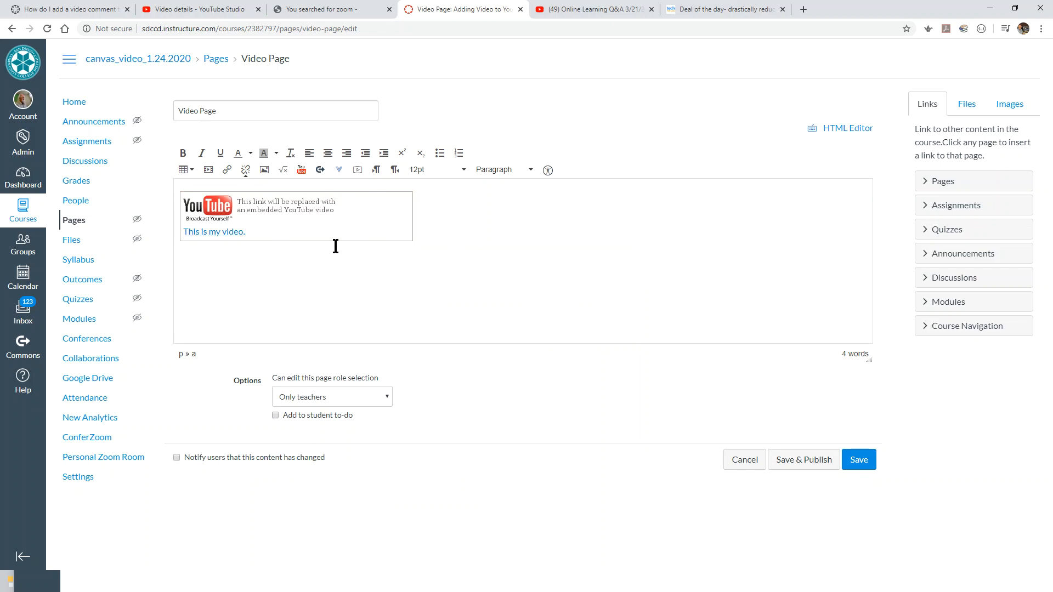
pyautogui.click(862, 460)
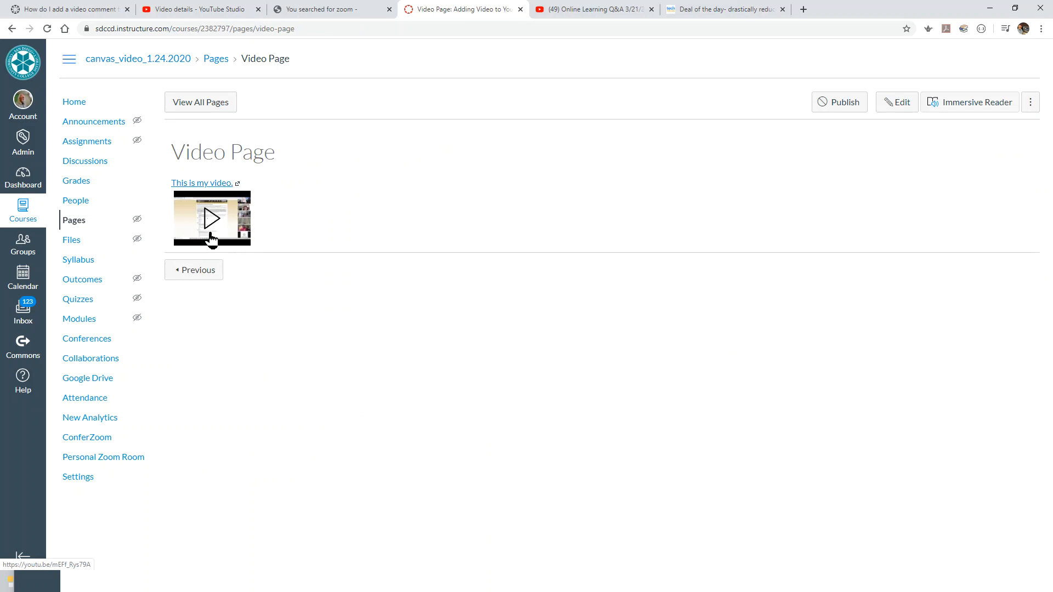
pyautogui.click(896, 105)
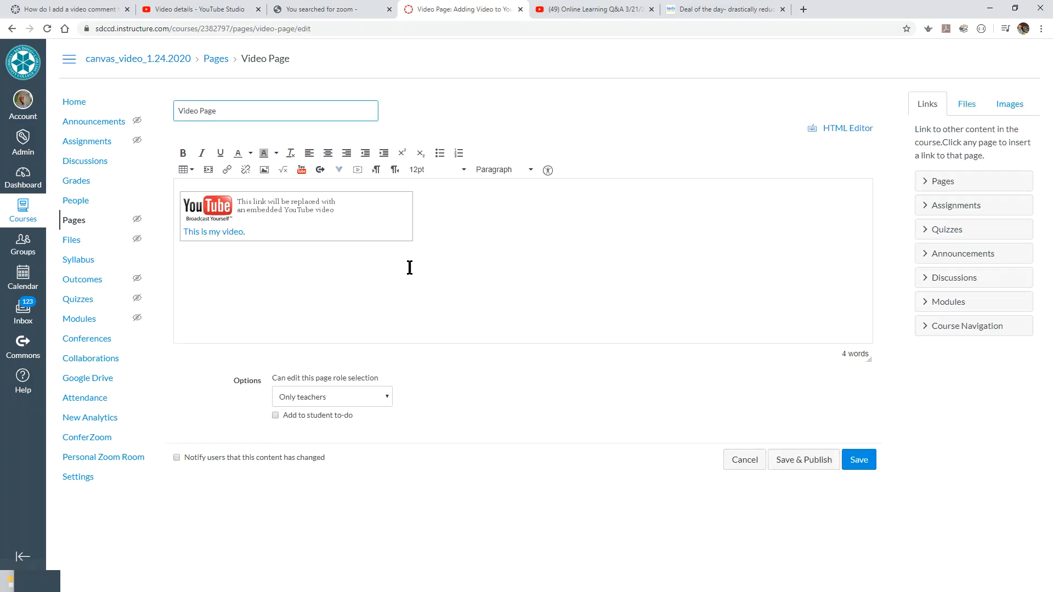
pyautogui.click(425, 244)
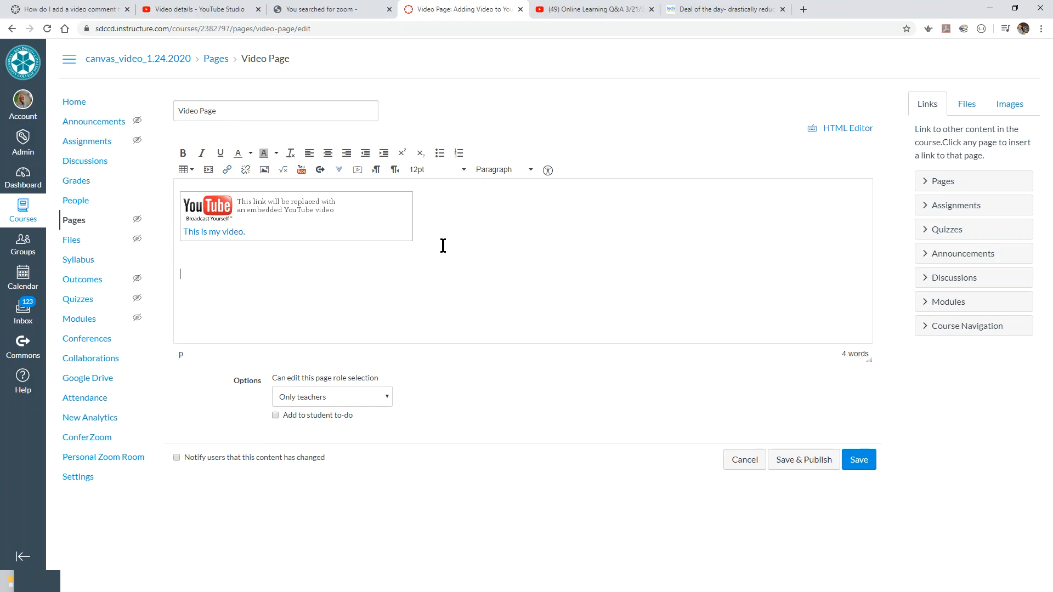
pyautogui.click(210, 173)
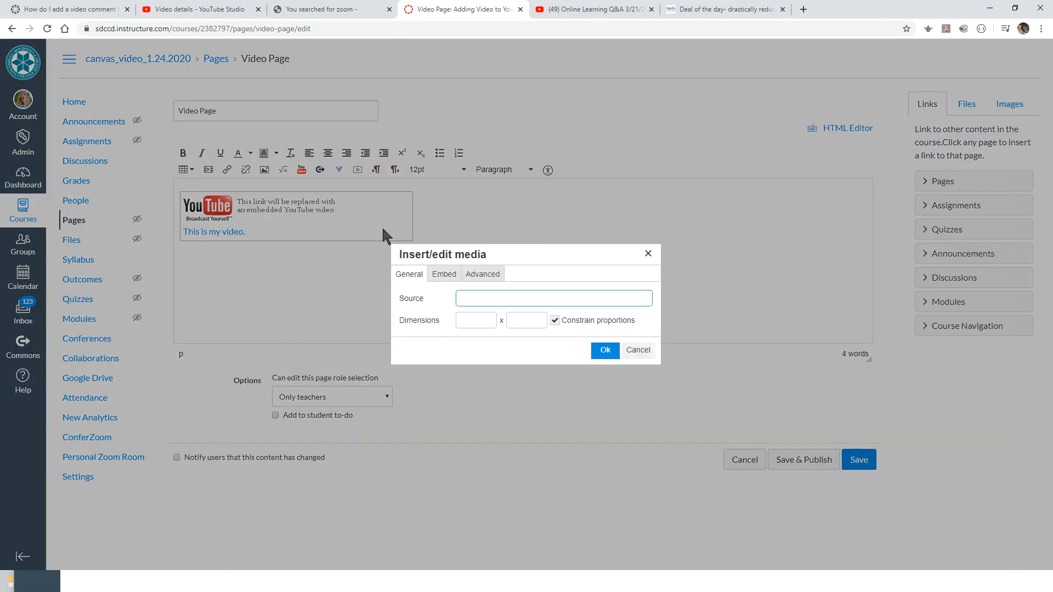
pyautogui.rightClick(479, 298)
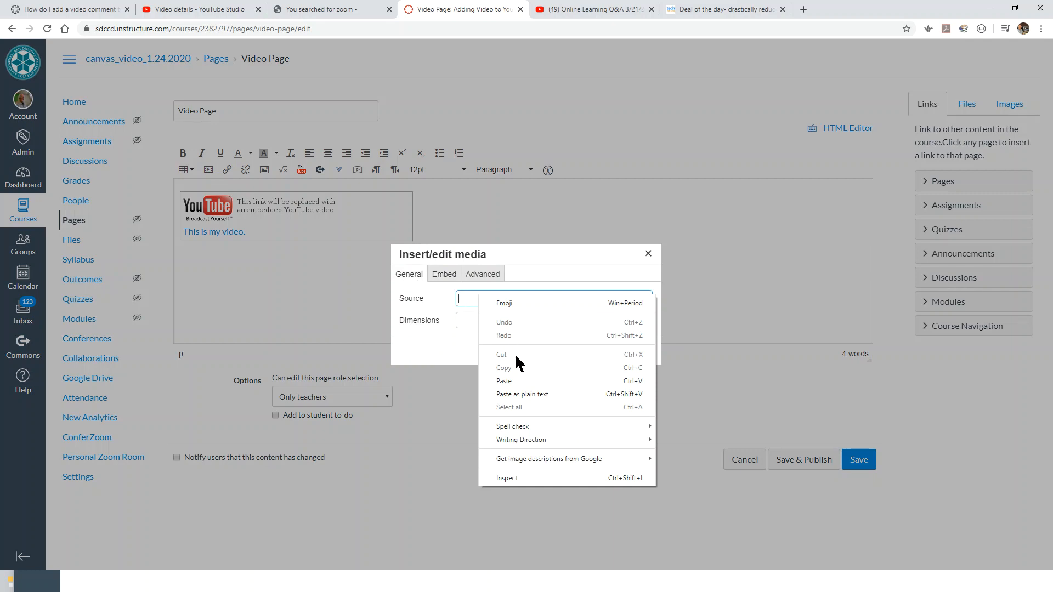
pyautogui.click(508, 381)
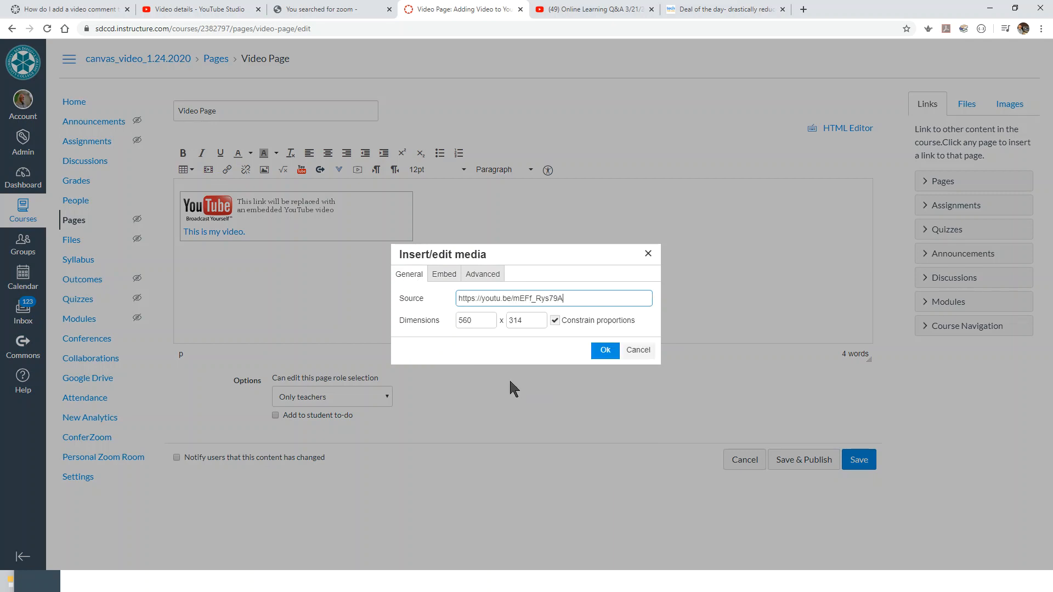
pyautogui.click(599, 353)
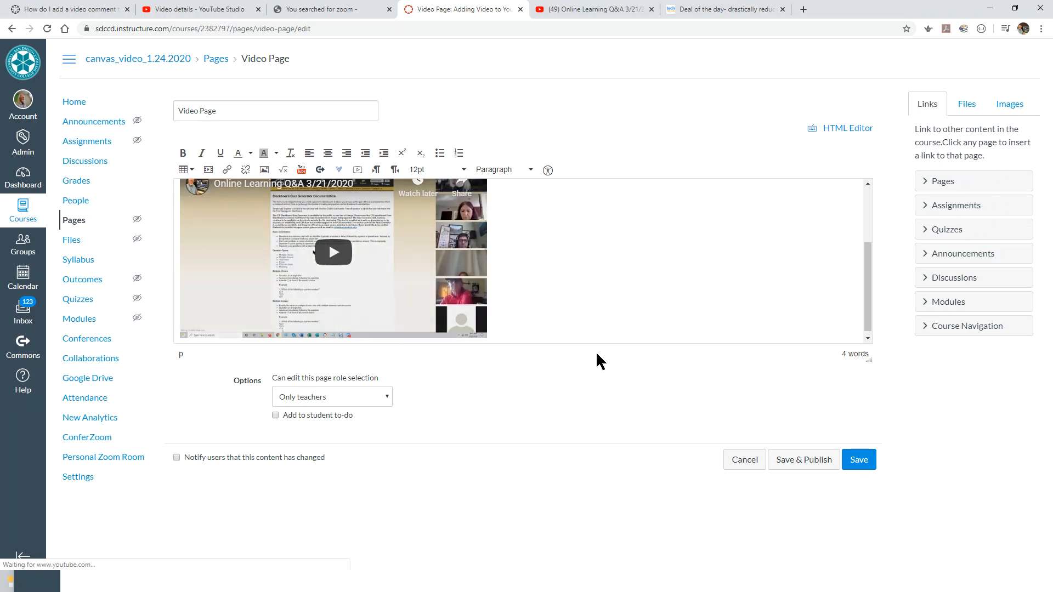
# - Play the embedded video in the page editor, view it in full screen, return to the editor and pause it
pyautogui.scroll(1, 867, 296)
pyautogui.moveTo(871, 292)
pyautogui.mouseDown()
pyautogui.moveTo(870, 265)
pyautogui.moveTo(876, 307)
pyautogui.moveTo(881, 287)
pyautogui.mouseUp()
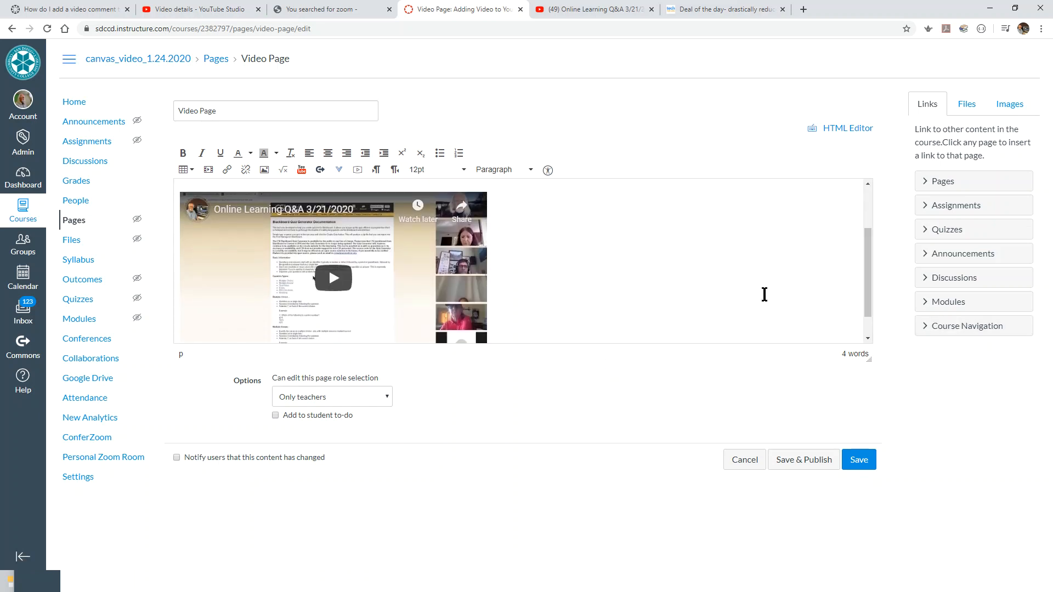
pyautogui.click(333, 283)
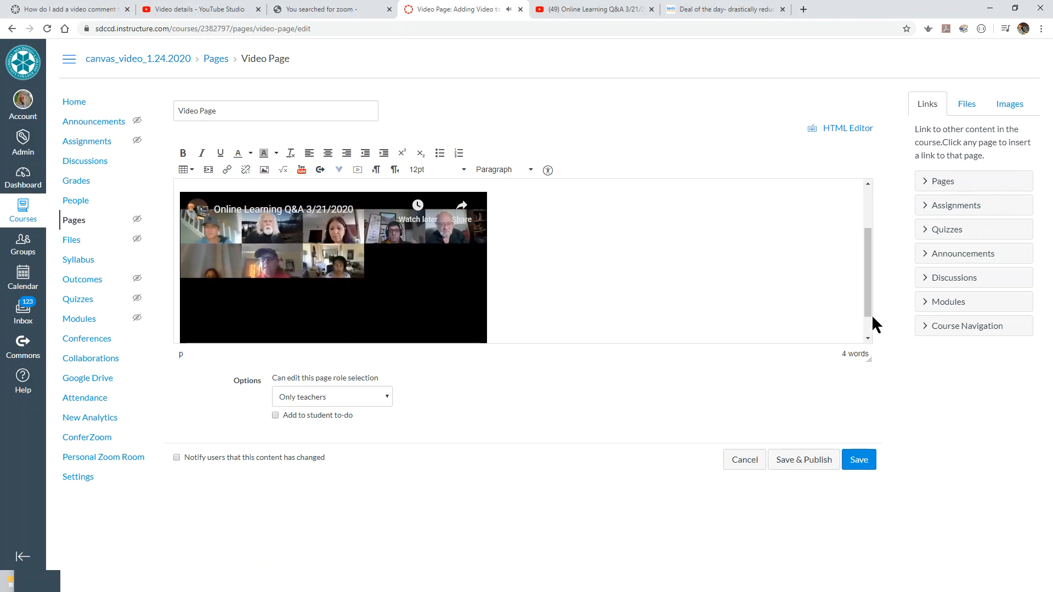
pyautogui.scroll(-1, 865, 314)
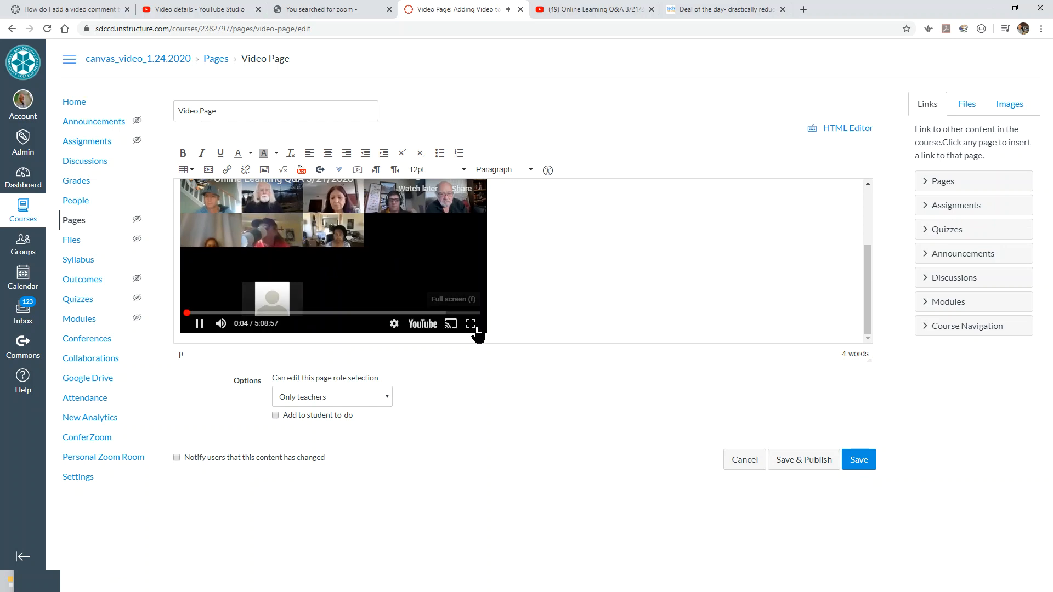
pyautogui.click(469, 325)
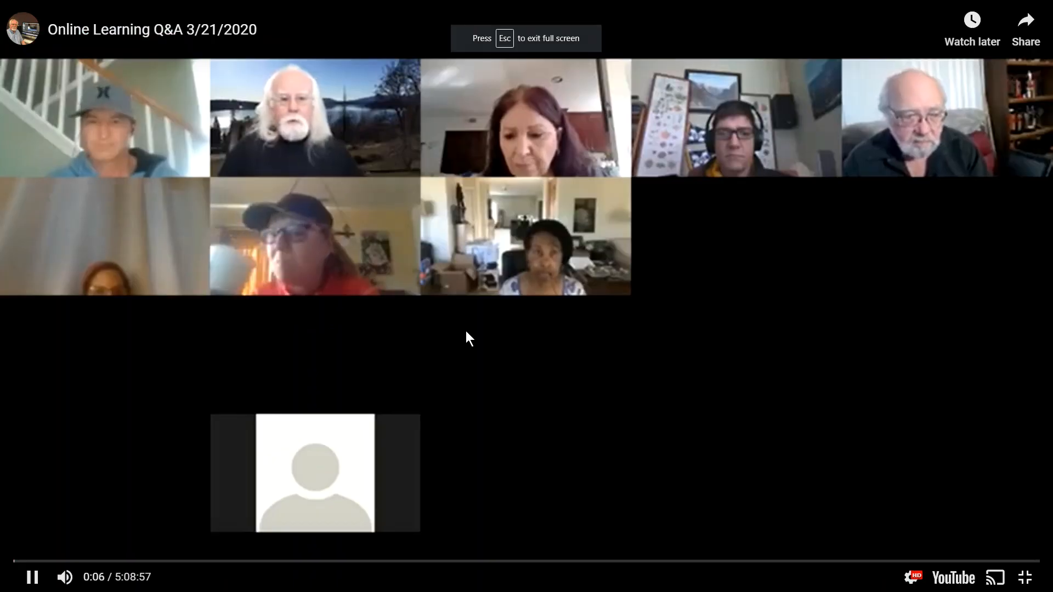
pyautogui.press('Escape')
pyautogui.scroll(-2, 376, 324)
pyautogui.click(368, 319)
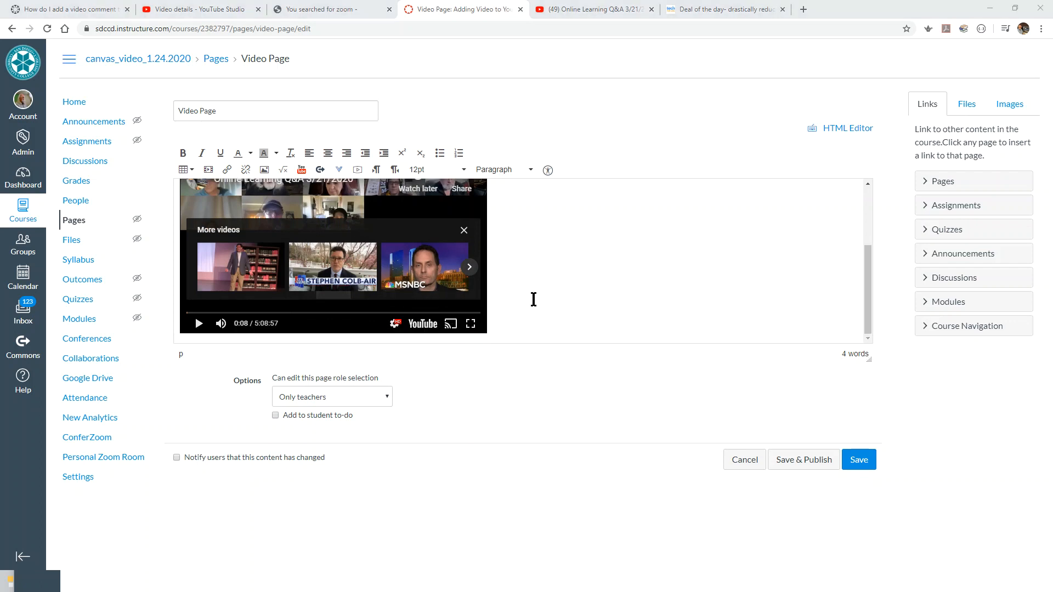
# - Start another media insertion below the embedded video, using embed code as the source
pyautogui.click(495, 314)
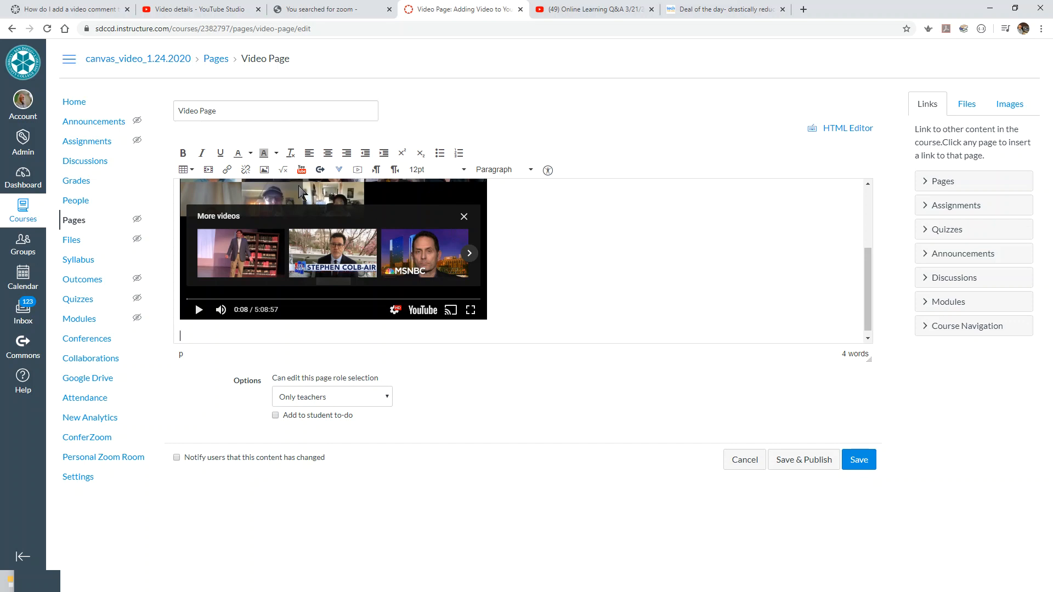
pyautogui.click(208, 171)
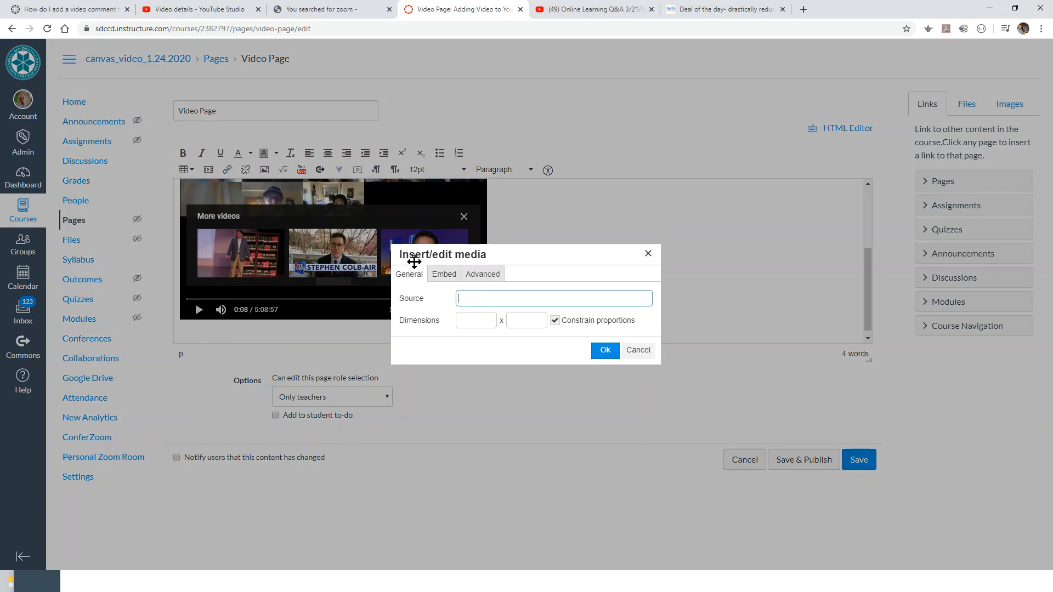
pyautogui.click(445, 279)
pyautogui.click(403, 314)
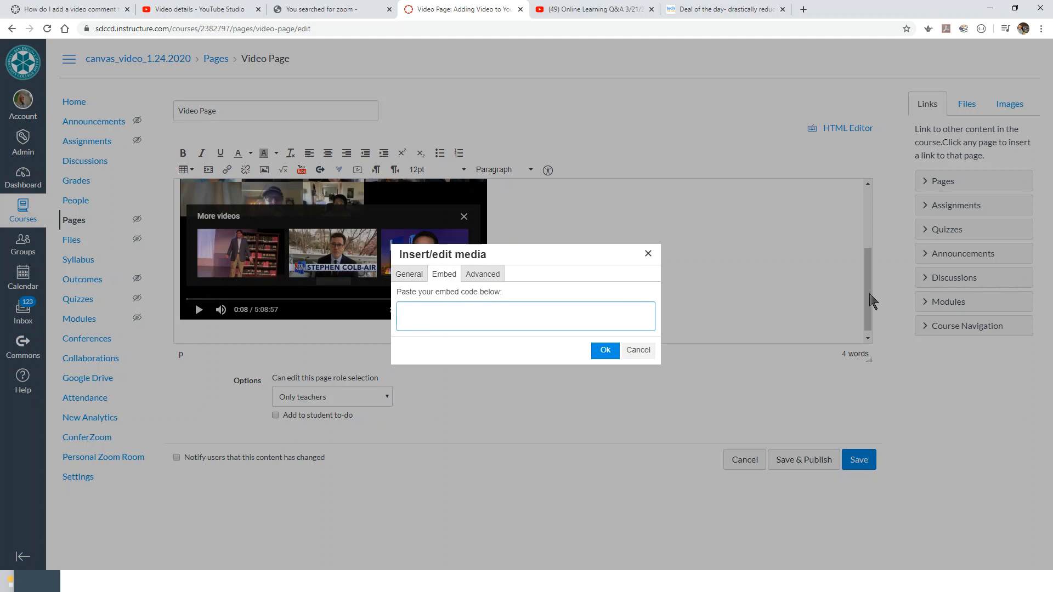
# - Switch to YouTube Studio, open the video's watch page on YouTube and copy its embed code from the sharing options
pyautogui.click(242, 15)
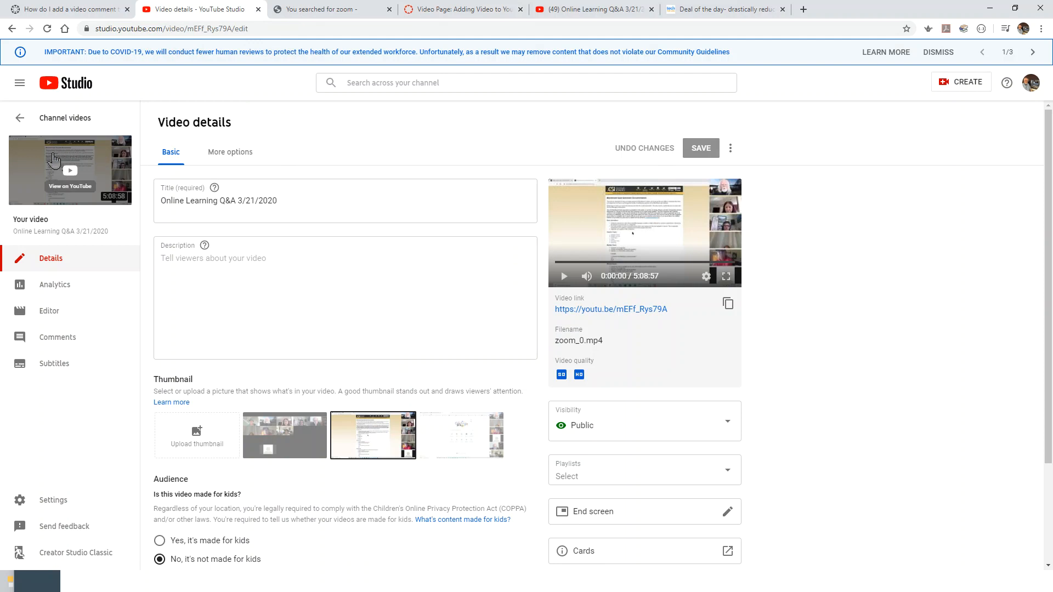
pyautogui.click(28, 157)
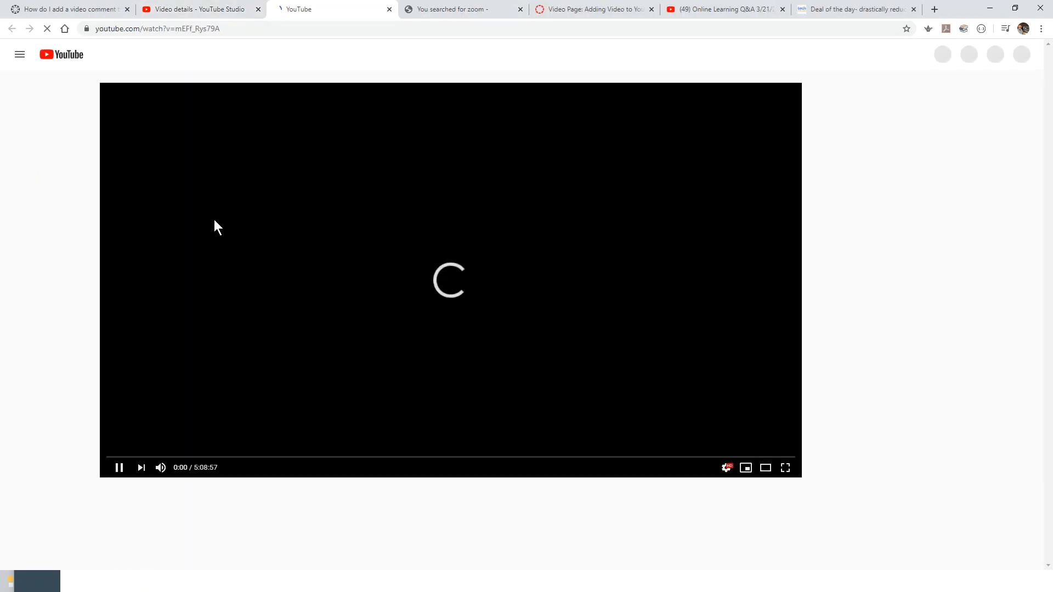
pyautogui.click(73, 467)
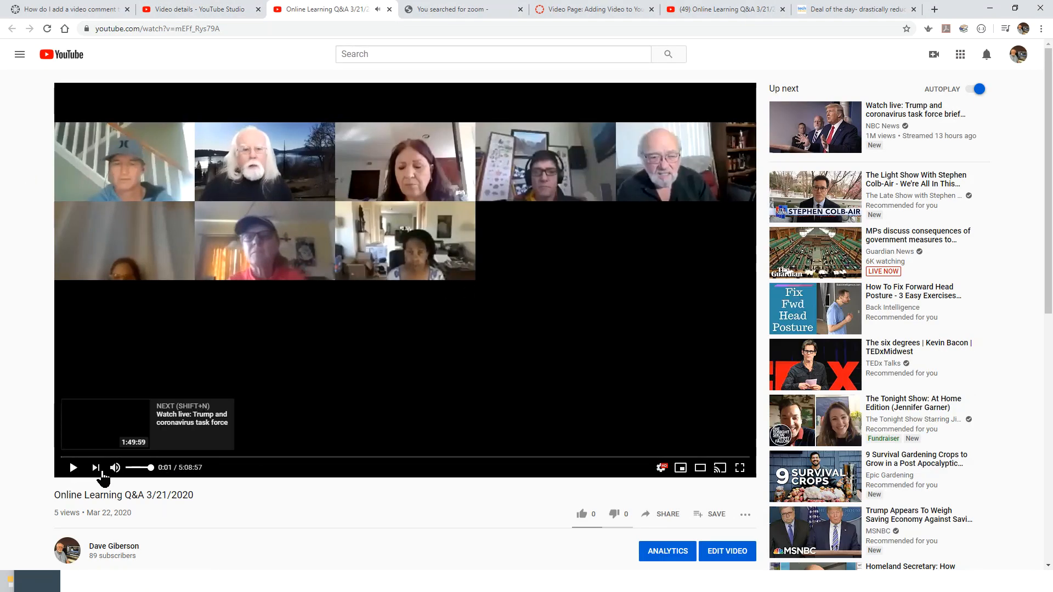
pyautogui.click(667, 516)
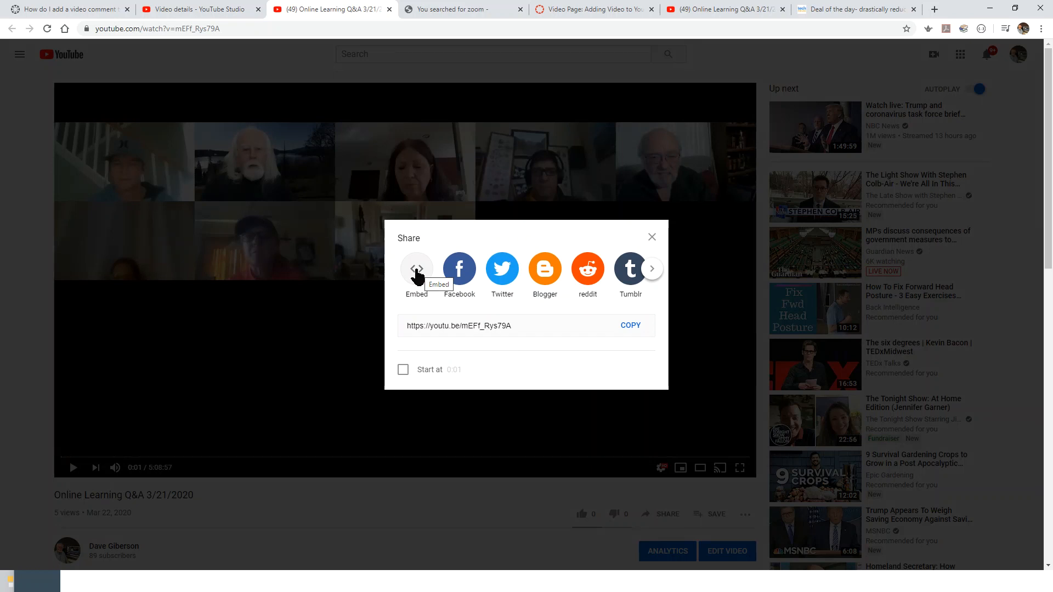
pyautogui.click(417, 270)
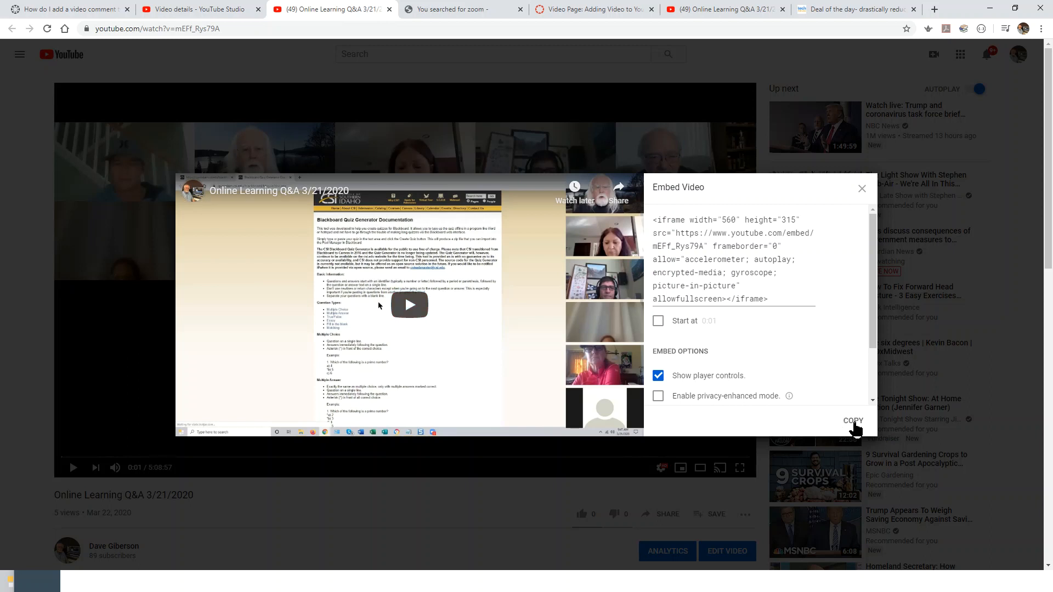
pyautogui.click(853, 421)
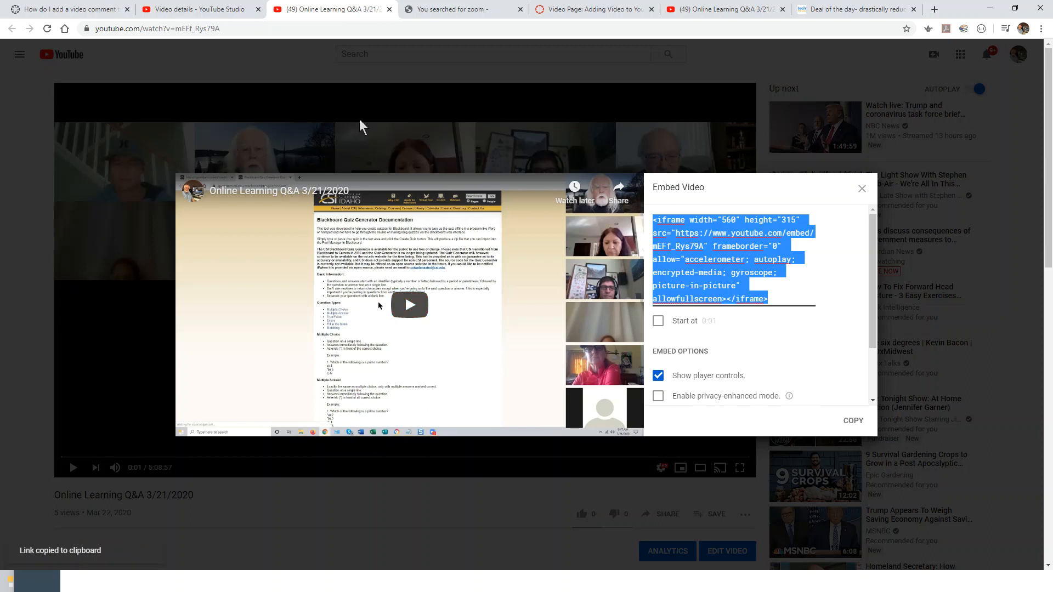
# - Return to the Canvas page editor and paste the copied iframe code as the media's embed code
pyautogui.click(576, 12)
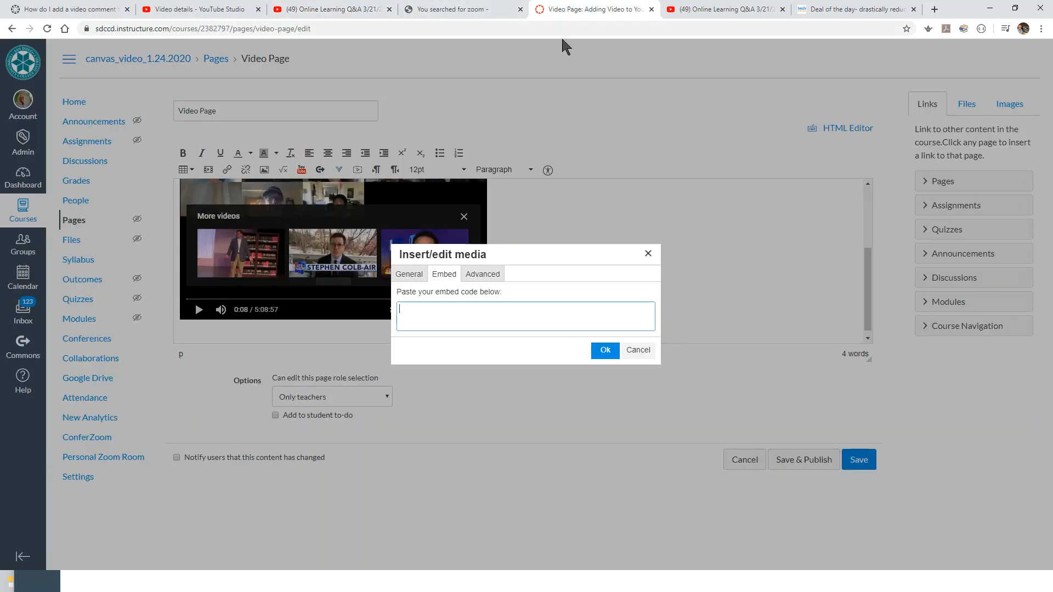
pyautogui.rightClick(403, 310)
pyautogui.click(432, 395)
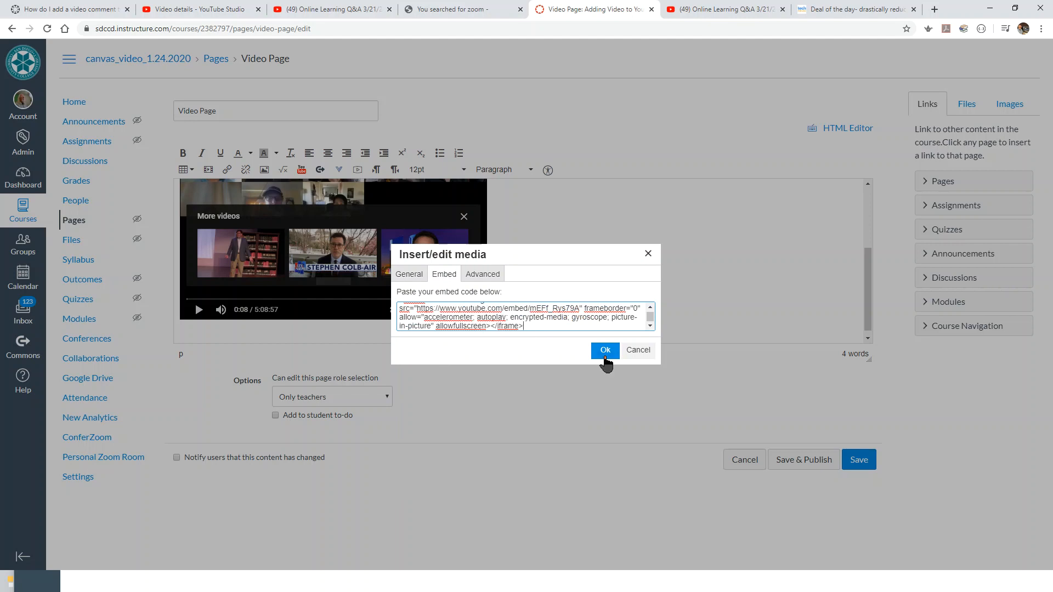
# - Append ?rel=0 to the video URL in the embed code, insert the media and review the page content
pyautogui.click(651, 306)
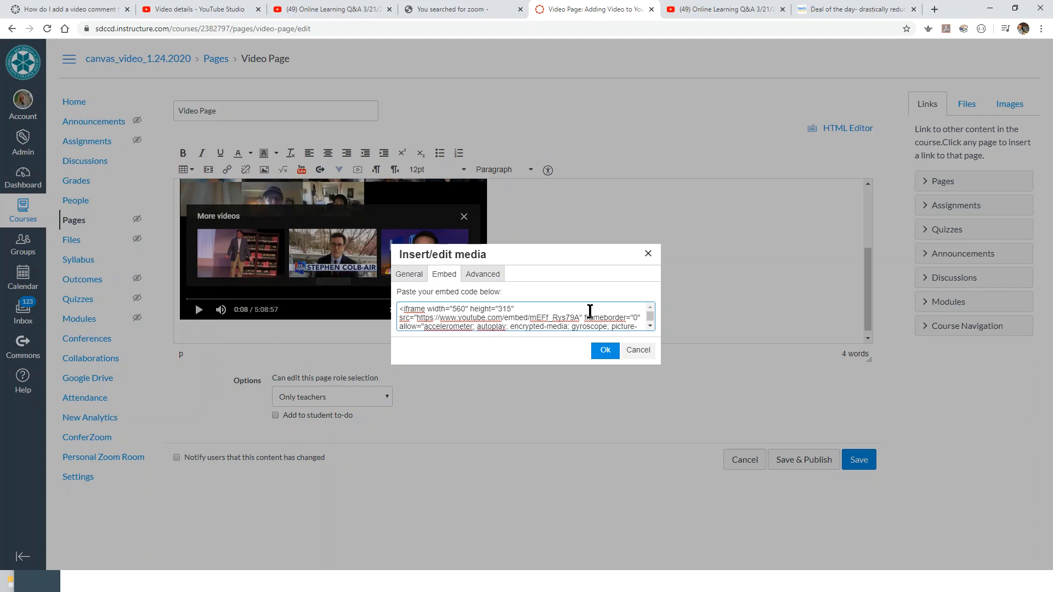
pyautogui.scroll(-1, 589, 311)
pyautogui.scroll(1, 587, 313)
pyautogui.scroll(-1, 517, 308)
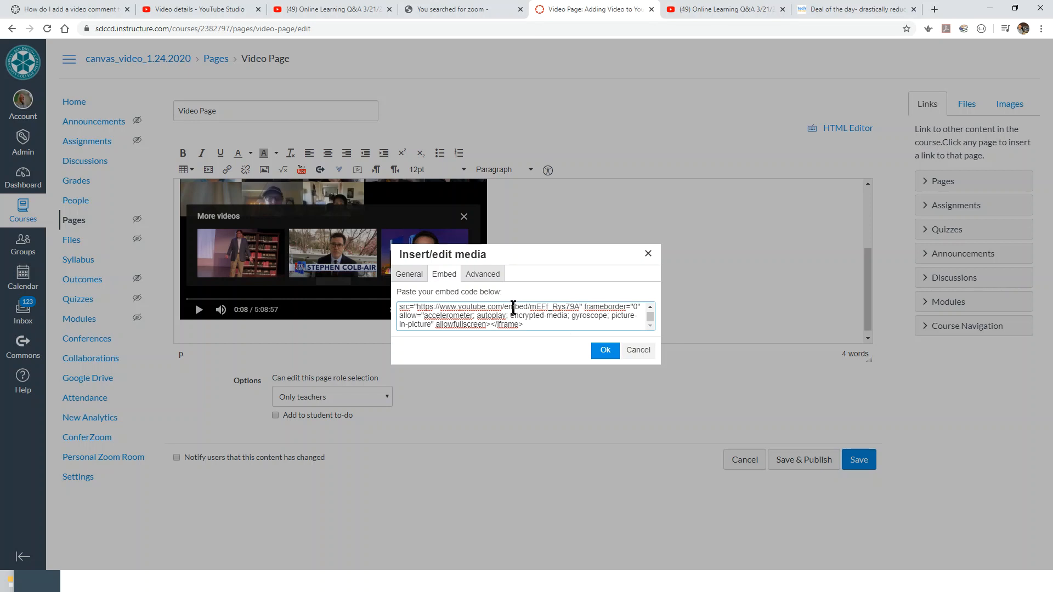
pyautogui.write('?')
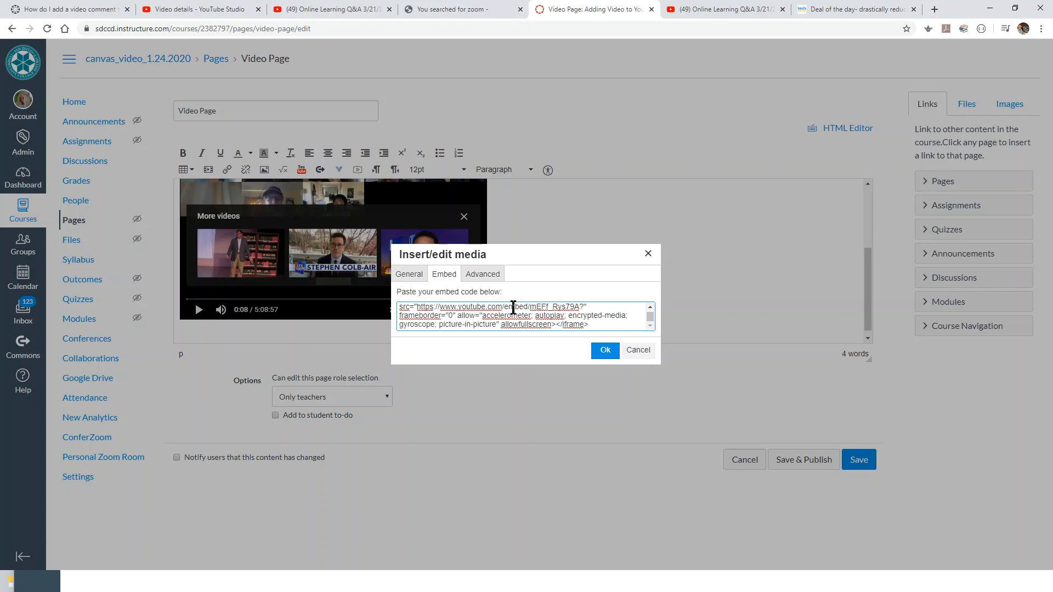
pyautogui.write('rel=0')
pyautogui.click(606, 355)
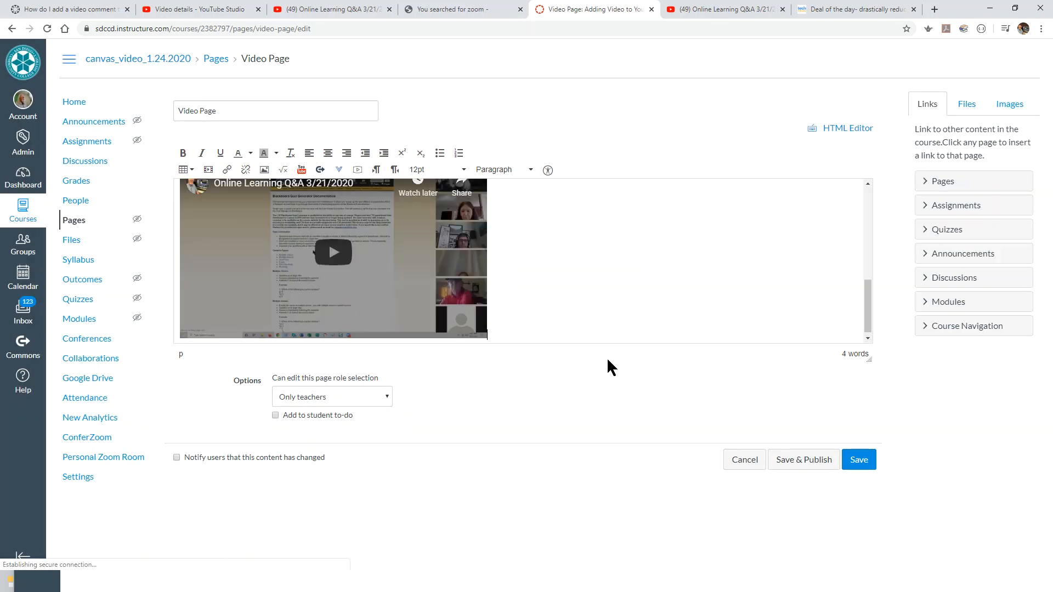
pyautogui.moveTo(869, 329)
pyautogui.mouseDown()
pyautogui.moveTo(869, 244)
pyautogui.moveTo(888, 324)
pyautogui.mouseUp()
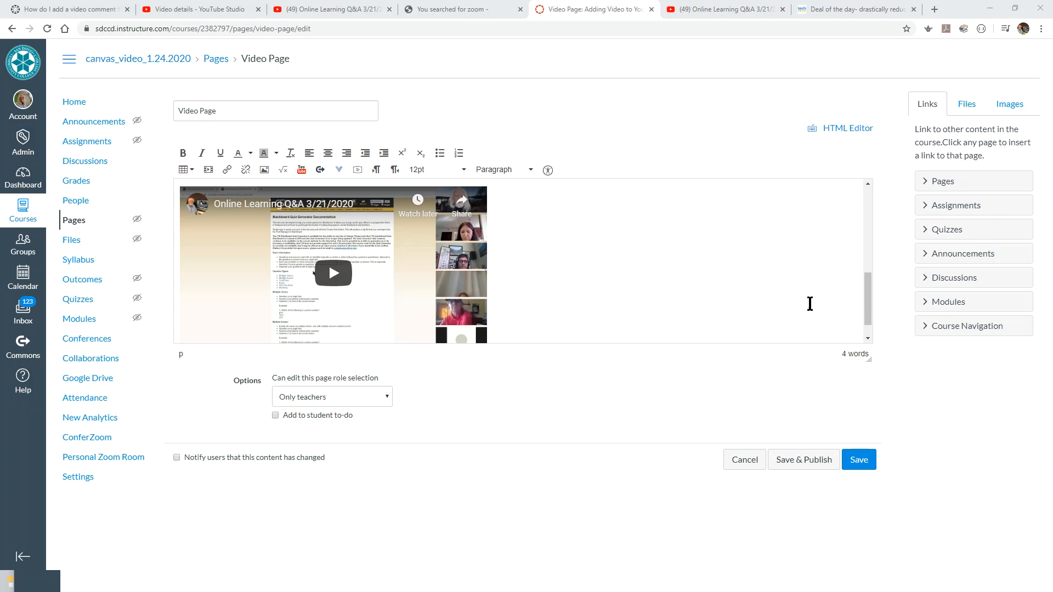
pyautogui.moveTo(864, 300); pyautogui.dragTo(865, 224)
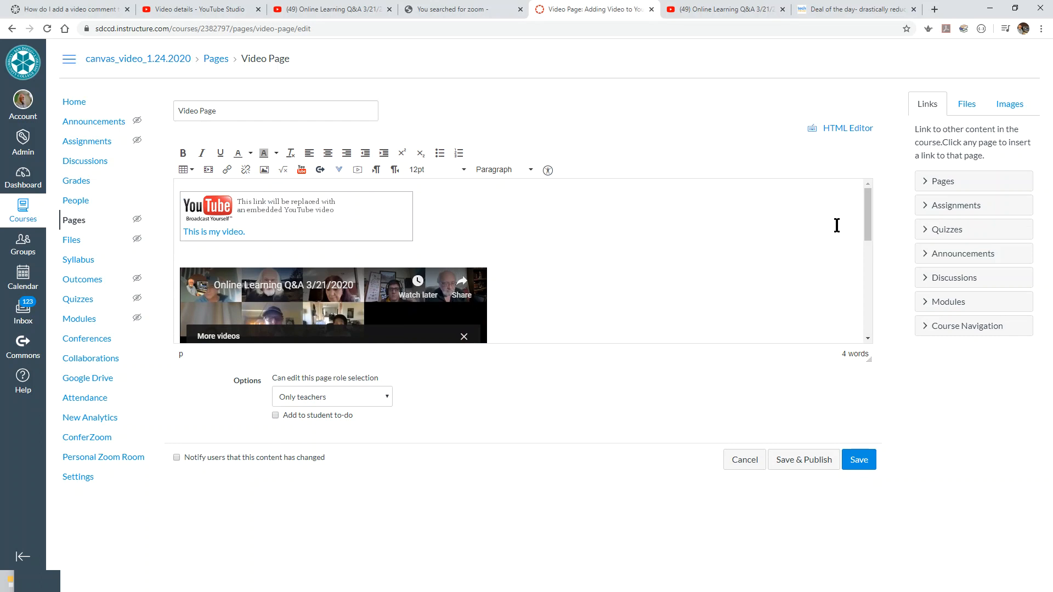